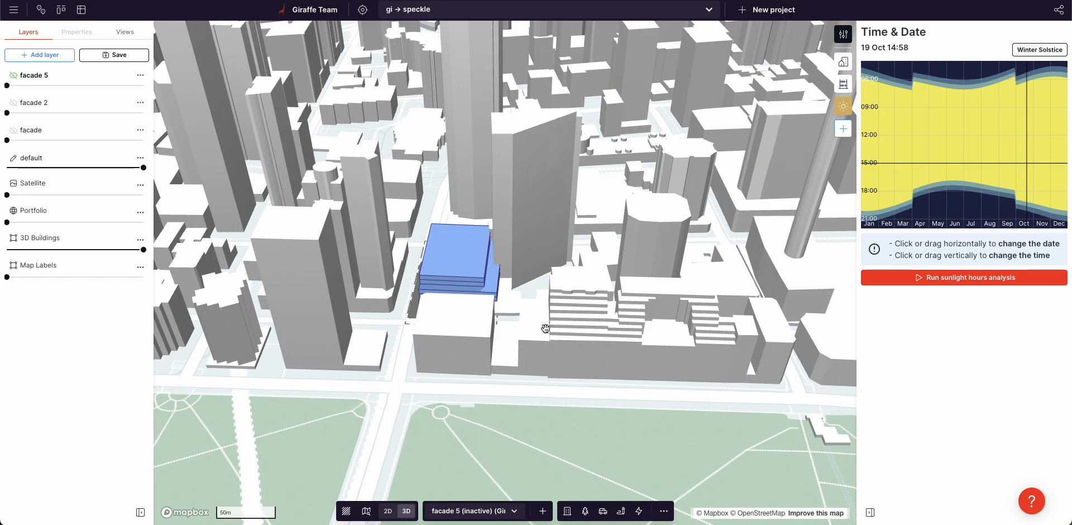
Draw a rectangular footprint about 90.1 m by 37.7 m over the blue podium building
right_click_drag(544, 327, 556, 335)
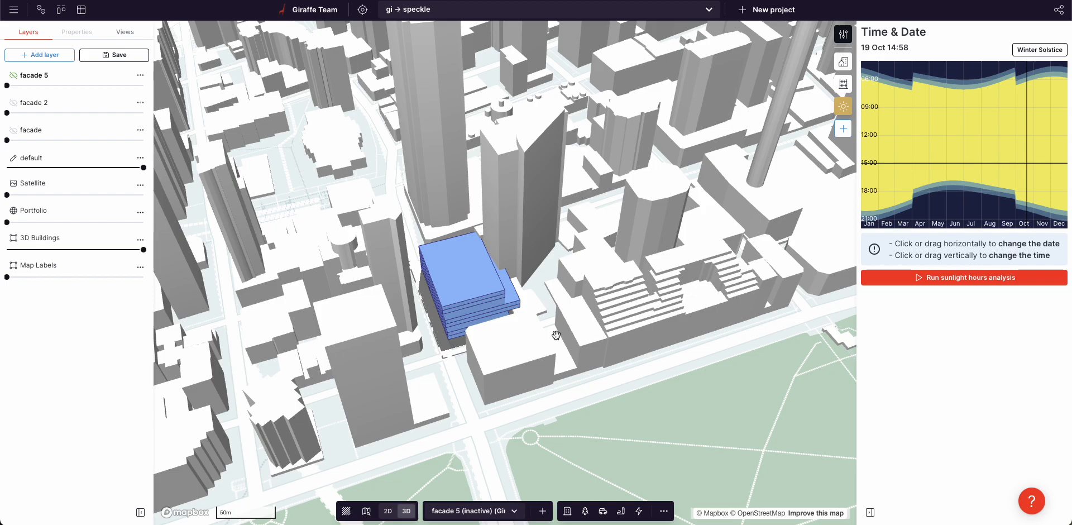
left_click_drag(545, 314, 553, 321)
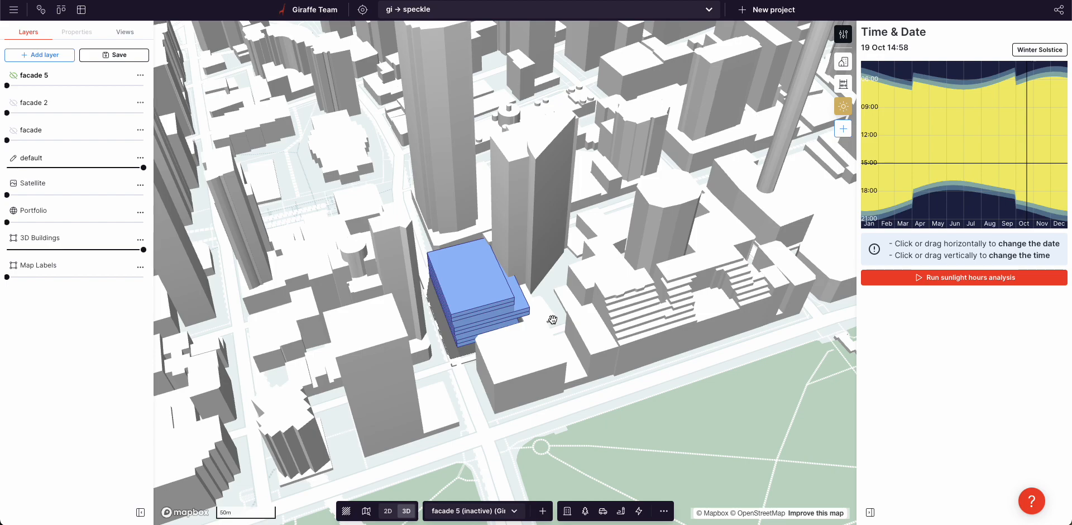
right_click_drag(549, 317, 548, 322)
scroll(548, 322, "down", 2)
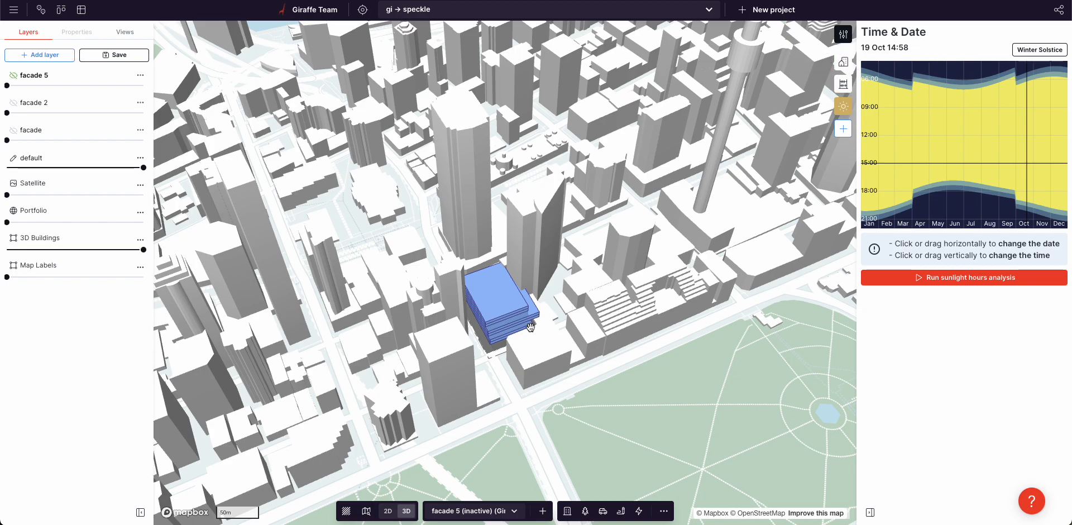
scroll(445, 287, "up", 2)
left_click(429, 271)
left_click(475, 351)
left_click(520, 334)
Make the new section Commercial, on the default layer, with stack order 5
left_click(71, 94)
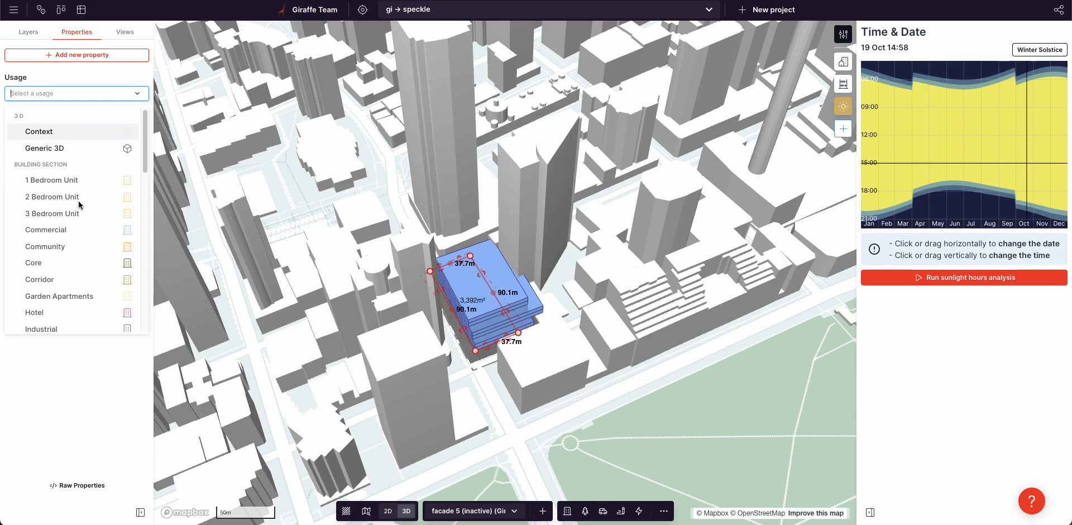
left_click(61, 229)
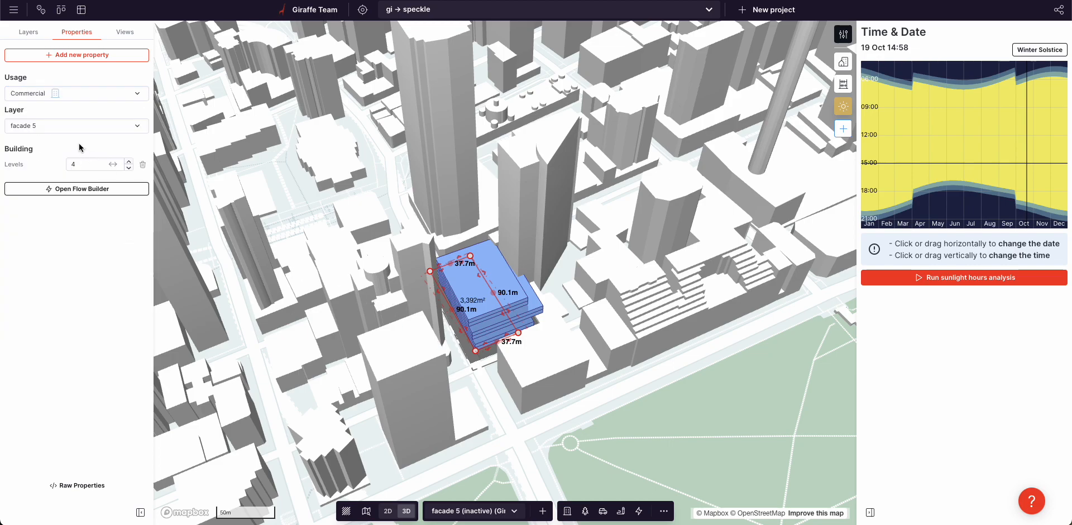
left_click(63, 130)
left_click(52, 164)
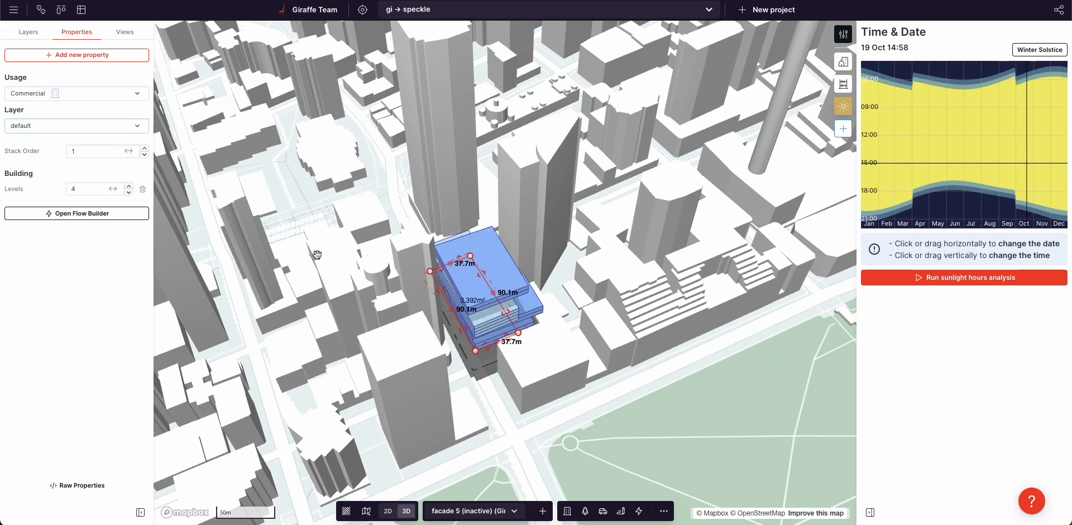
key("bracketright")
Show the area metrics and resize the commercial footprint to about 43.7 m by 71.5 m
scroll(498, 282, "up", 3)
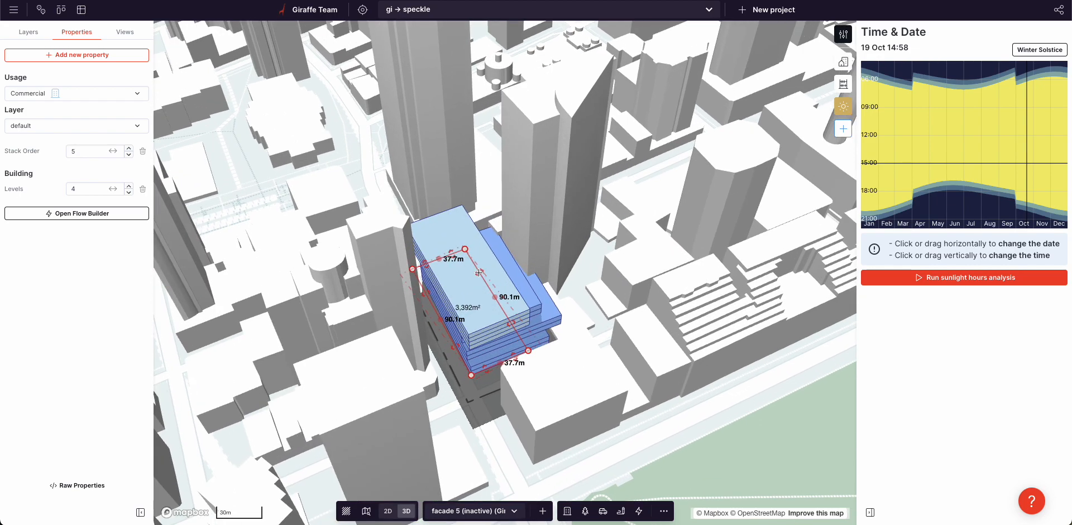
left_click_drag(480, 274, 500, 268)
left_click(843, 62)
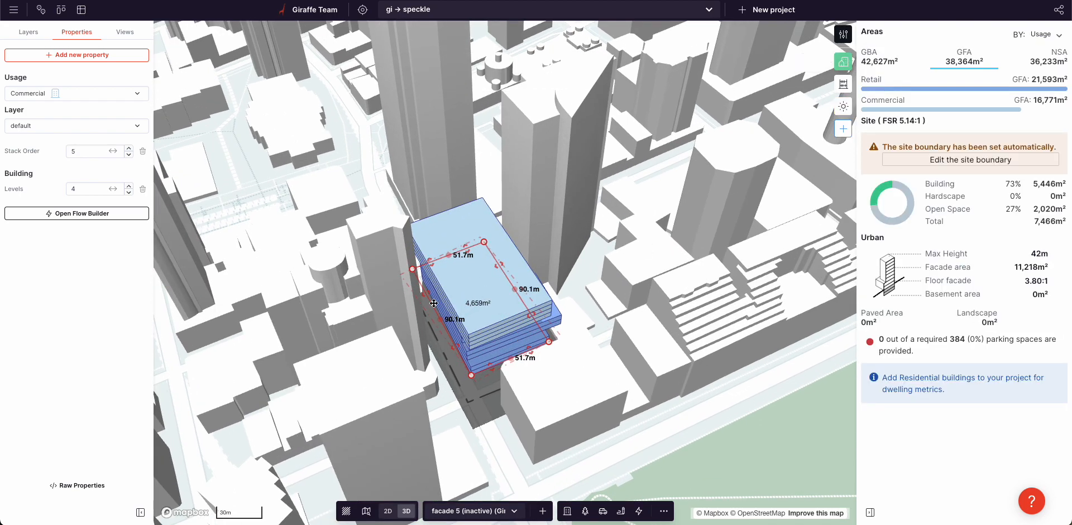
left_click_drag(430, 292, 487, 338)
scroll(520, 410, "up", 2)
scroll(520, 410, "up", 3)
left_click(519, 410)
right_click_drag(474, 383, 433, 237)
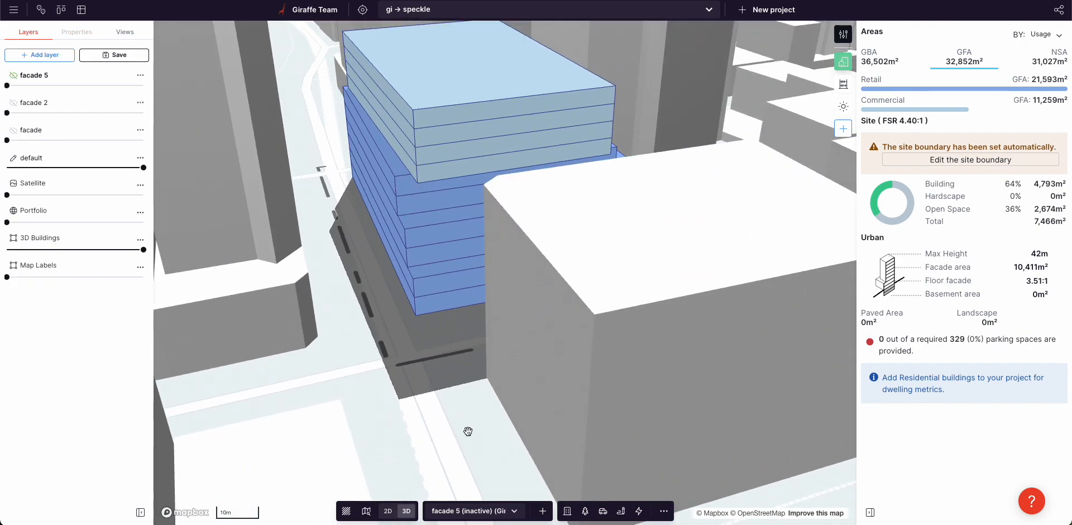
Raise the commercial section to 14 levels
scroll(466, 434, "down", 3)
left_click(492, 157)
key("Up")
key("Up")
key("Up")
key("Up")
key("Up")
key("Up")
key("Up")
key("Up")
key("Up")
key("Up")
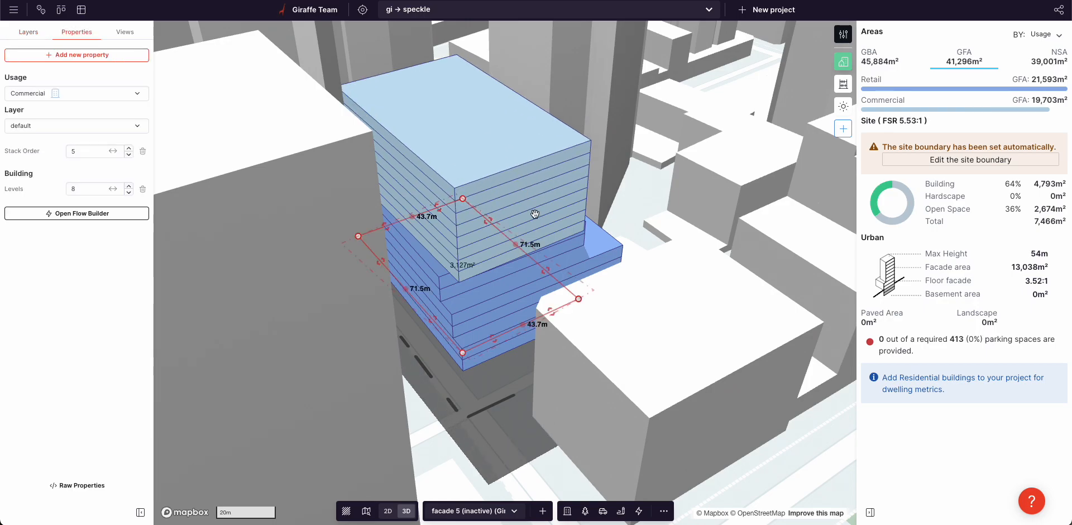
Shorten the long sides of the commercial footprint to about 65.6 m
scroll(545, 222, "down", 5)
right_click_drag(622, 225, 611, 228)
left_click_drag(524, 278, 521, 272)
scroll(603, 240, "down", 5)
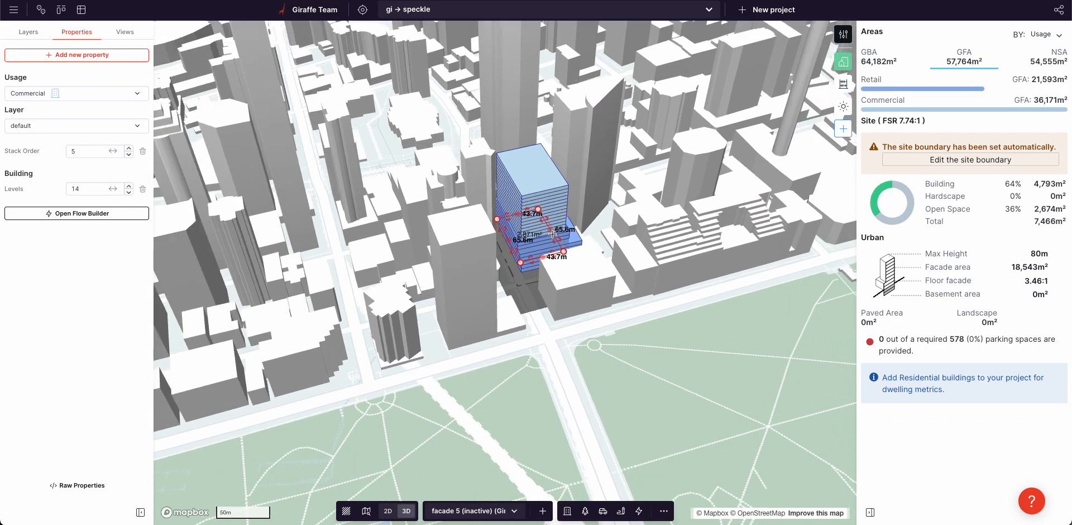
Add six more levels to the commercial tower
key("Up")
key("Up")
key("Up")
key("Up")
key("Up")
key("Up")
Reshape the tower footprint into a five-sided outline and raise the tower to 35 levels
left_click_drag(552, 234, 568, 238)
left_click(545, 257)
key("Up")
key("Up")
key("Up")
key("Up")
key("Up")
key("Up")
key("Up")
key("Up")
key("Up")
key("Up")
key("Up")
key("Up")
key("Up")
key("Up")
key("Up")
Pull the footprint's outer corner inward so its adjoining sides are about 45.3 m and 52.0 m
right_click_drag(637, 315, 589, 308)
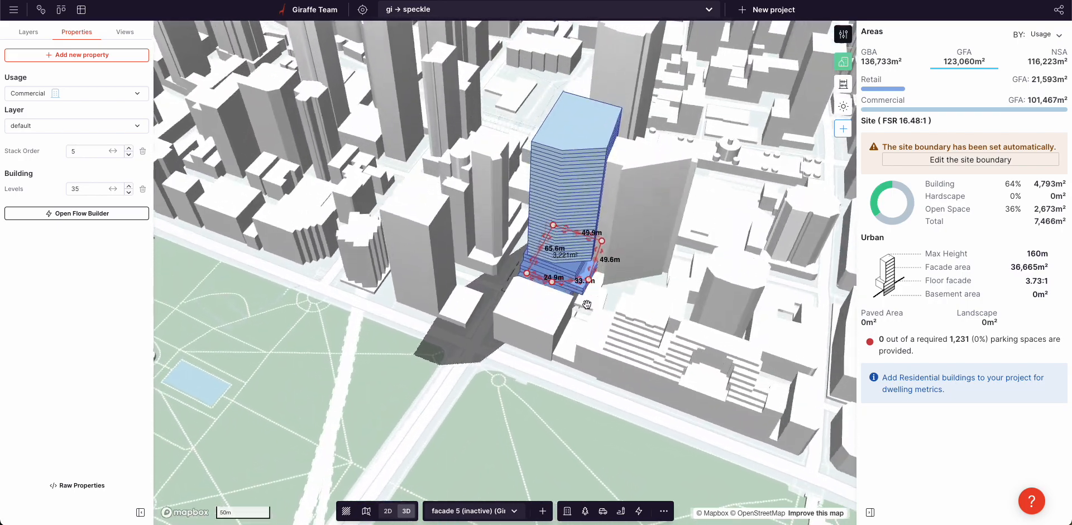
scroll(585, 280, "up", 3)
left_click_drag(605, 245, 598, 242)
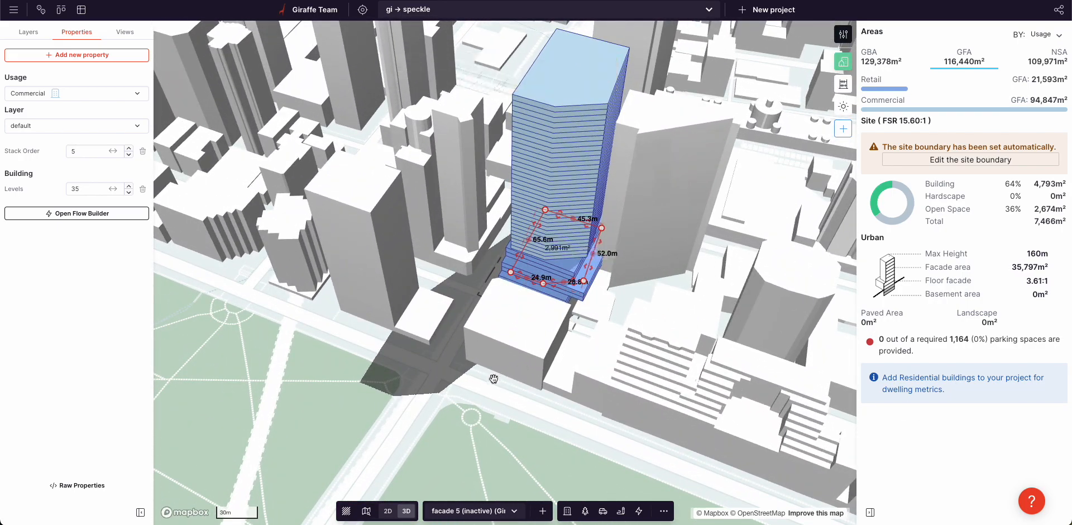
Add the Corner Type property to the tower, using fillet corners with a 6.0 m radius
right_click_drag(452, 302, 168, 132)
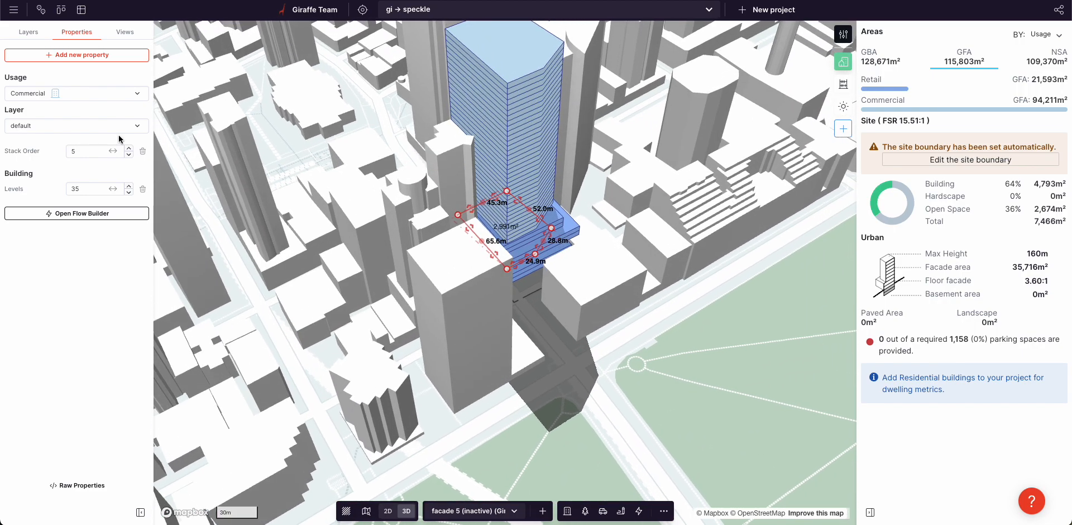
left_click(56, 56)
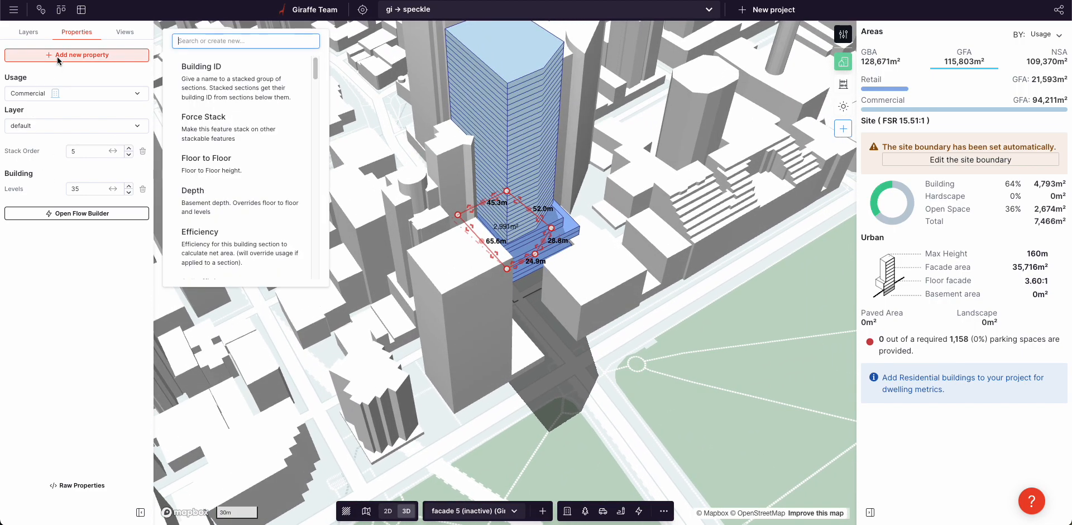
type("cor")
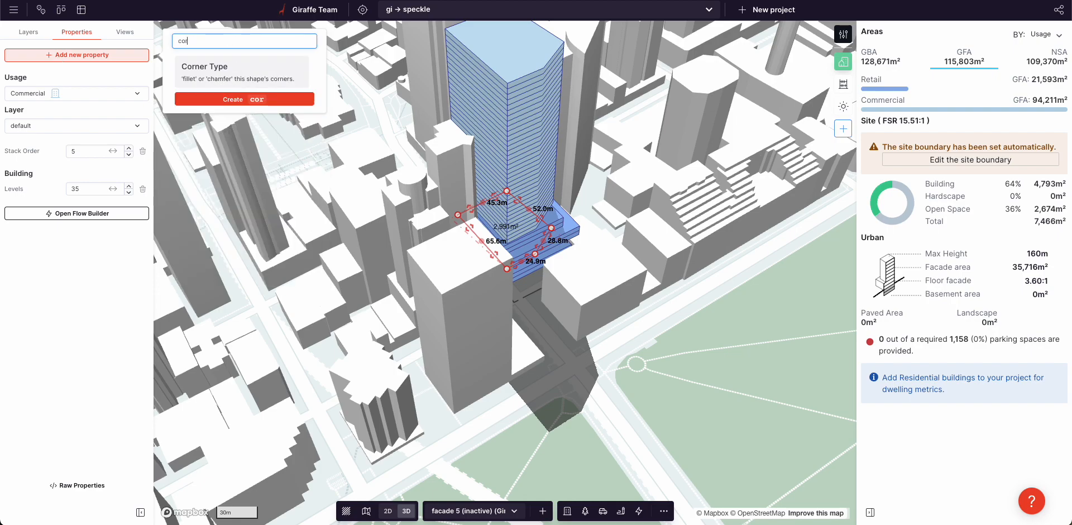
left_click(208, 72)
double_click(23, 244)
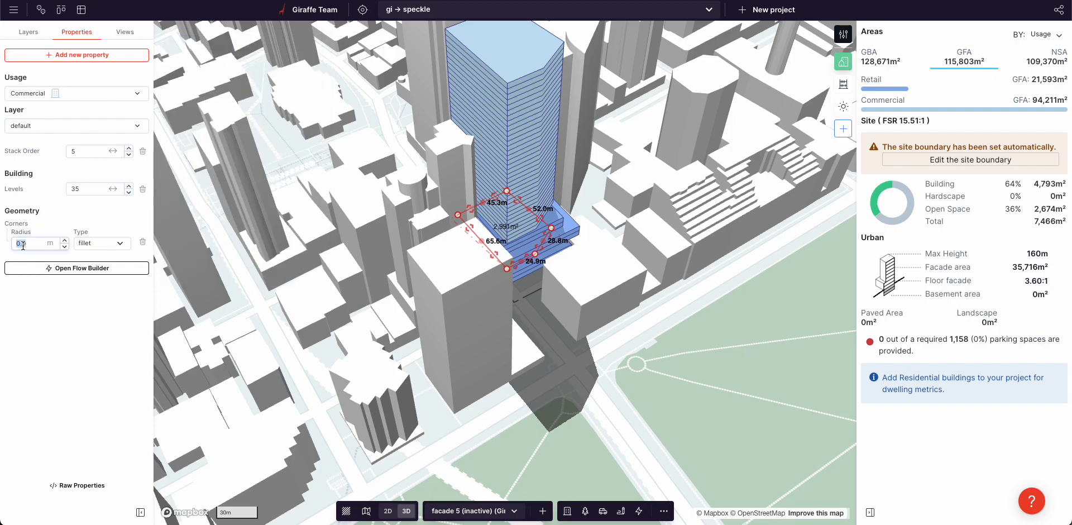
key("Return")
Adjust the footprint corner on the street side so its shortest side is about 21.8 m
right_click_drag(558, 314, 535, 302)
left_click_drag(511, 270, 515, 271)
left_click(524, 397)
right_click_drag(521, 412, 509, 342)
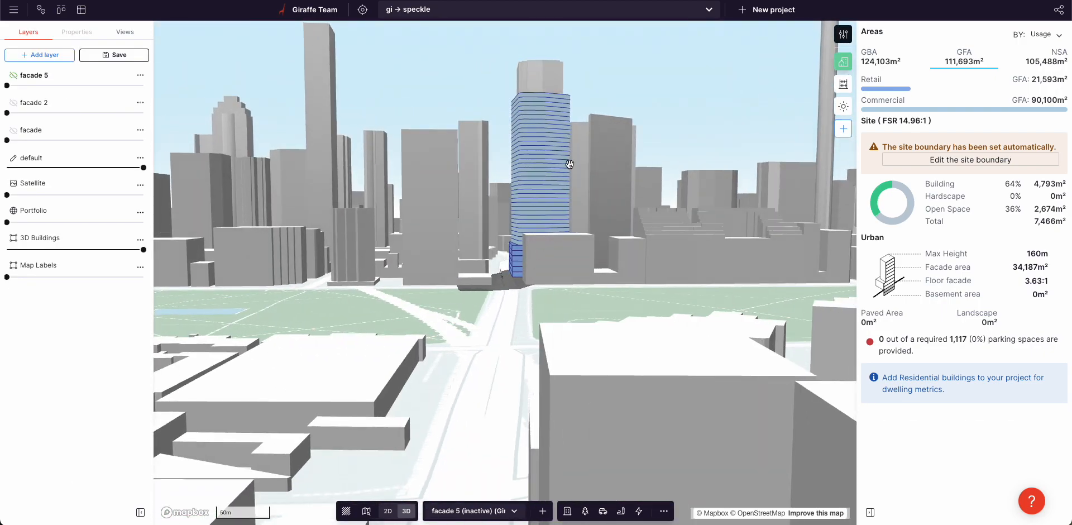
Raise the commercial tower to 37 levels
left_click(560, 161)
key("Up")
key("Up")
right_click_drag(623, 235, 610, 321)
right_click_drag(516, 319, 525, 332)
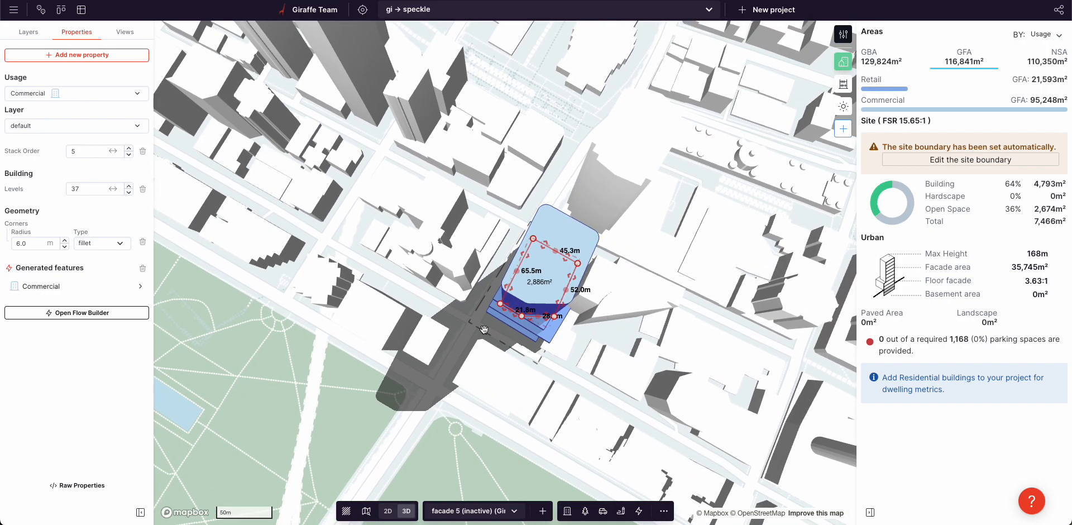
left_click(419, 362)
right_click_drag(419, 362, 462, 343)
scroll(468, 319, "down", 2)
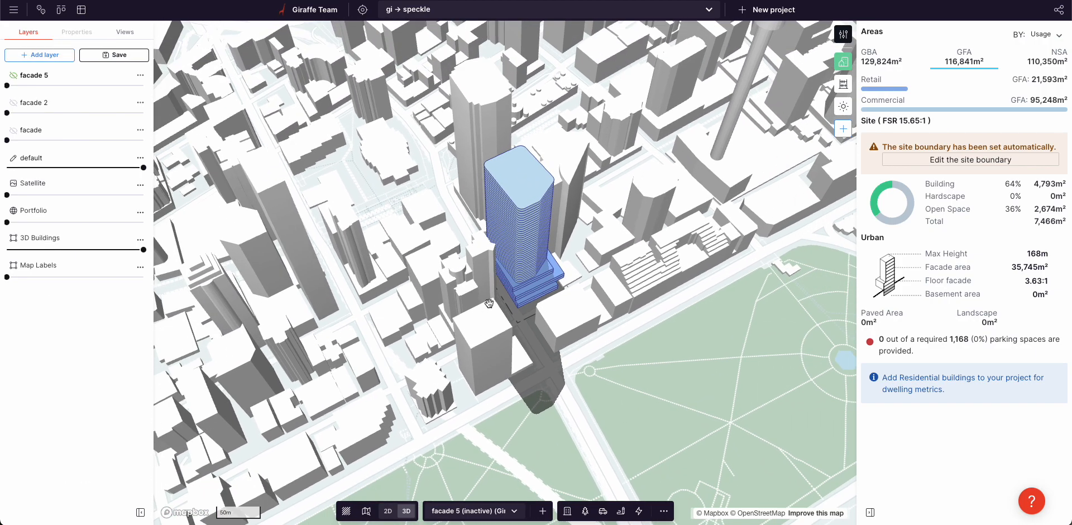
Move the two end corners of the footprint's longest side, making that side about 66.4 m long
left_click(505, 190)
scroll(508, 277, "up", 5)
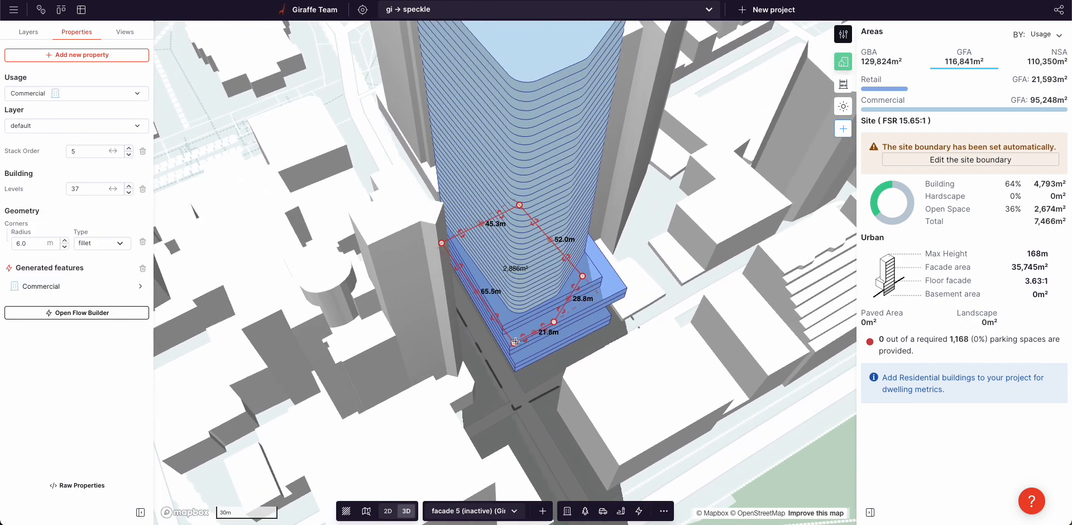
left_click_drag(515, 341, 512, 344)
left_click_drag(442, 242, 444, 239)
Move the footprint's 43.1 m side inward so the longest side is about 63.3 m
scroll(567, 274, "down", 2)
right_click_drag(566, 277, 625, 292)
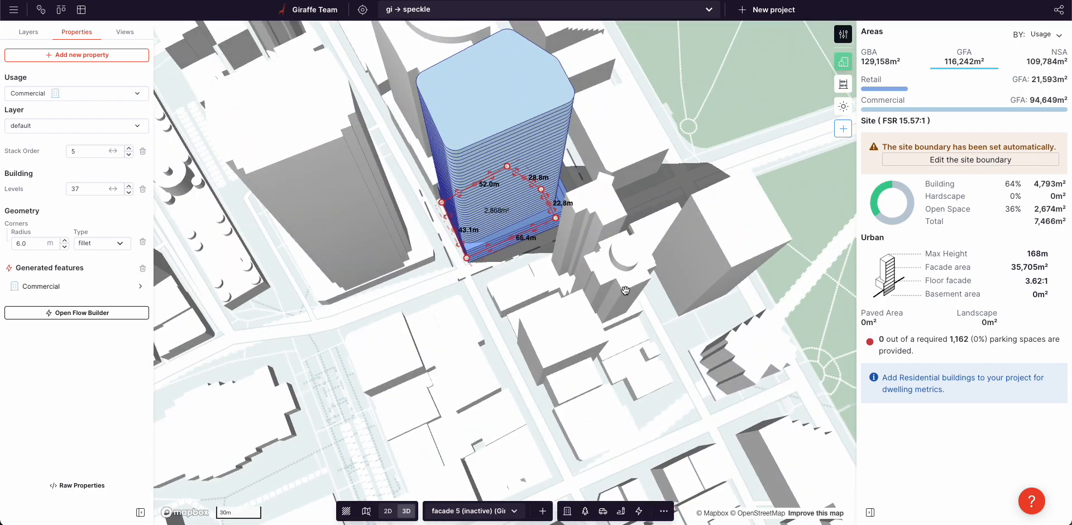
left_click_drag(455, 221, 459, 218)
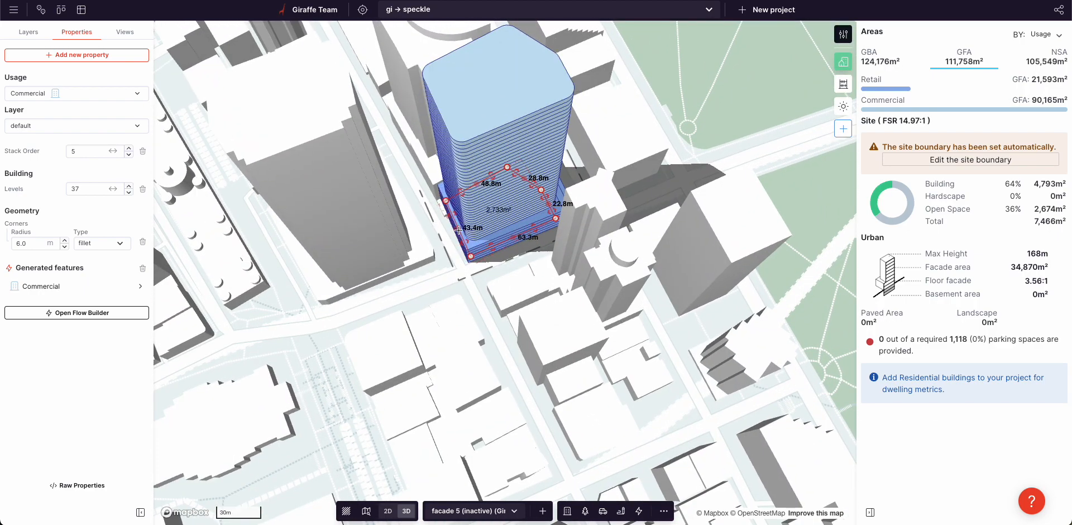
scroll(446, 248, "up", 5)
left_click(483, 232)
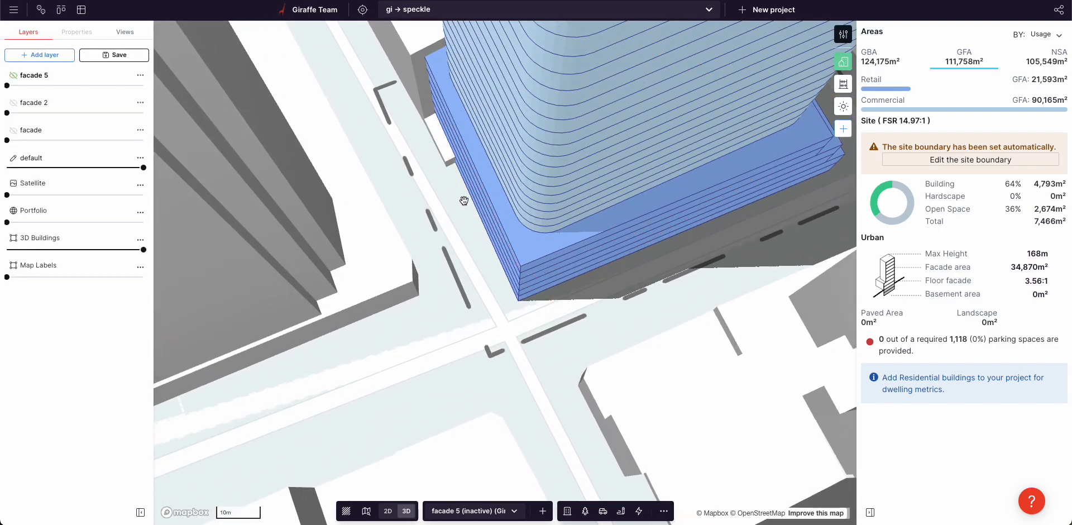
Export the project model as a JSON file
scroll(480, 234, "down", 5)
scroll(502, 263, "down", 3)
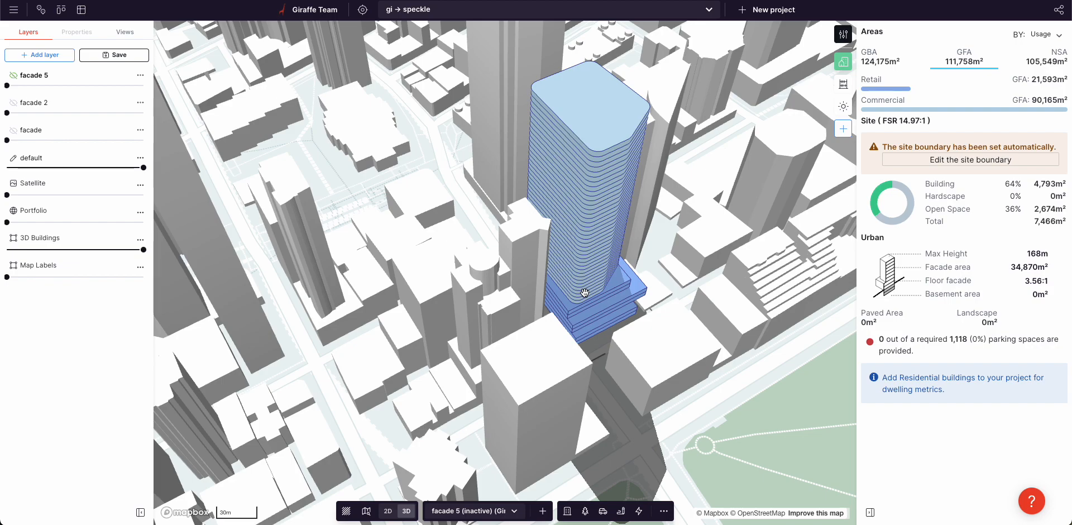
scroll(585, 292, "down", 2)
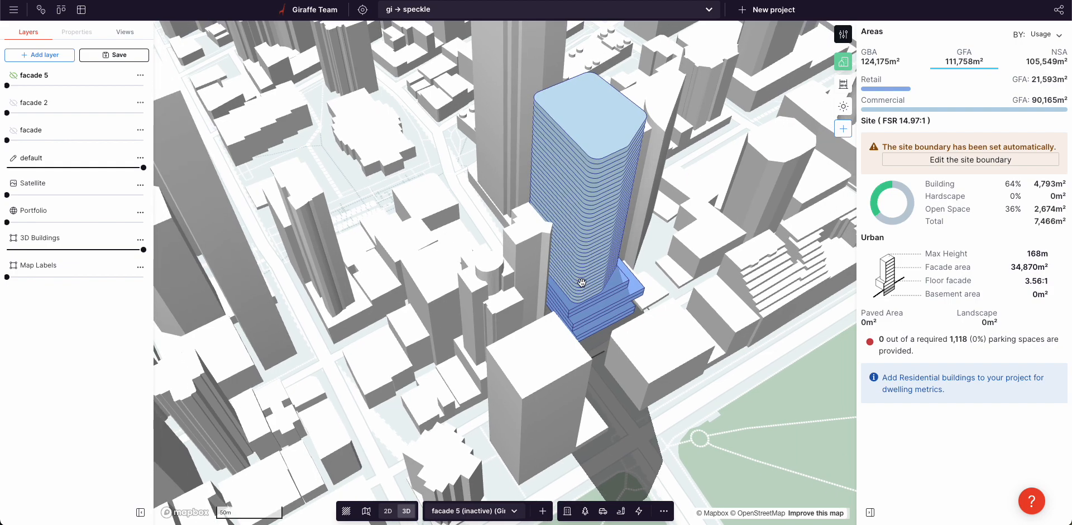
scroll(593, 266, "down", 2)
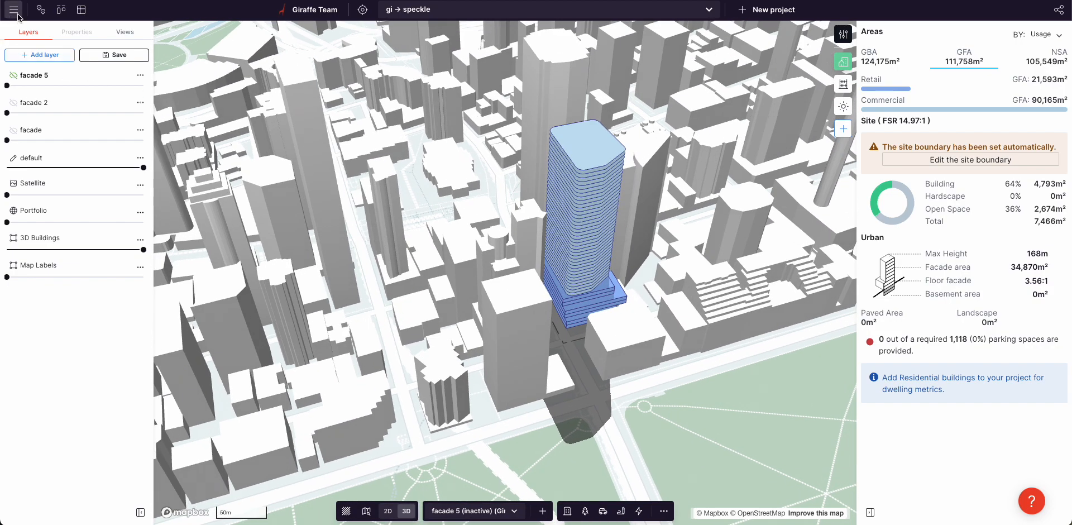
left_click(16, 14)
mouse_move(84, 79)
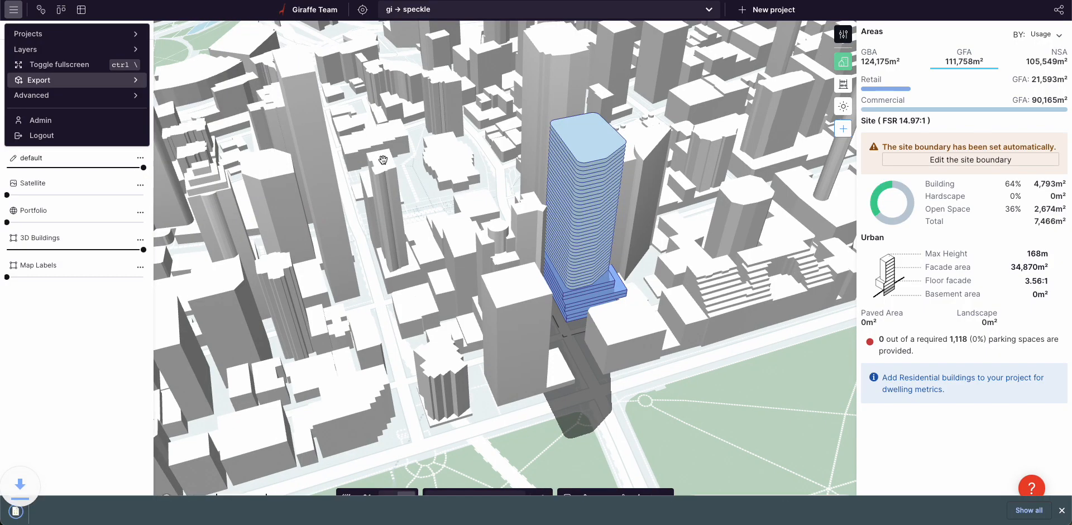
left_click(508, 318)
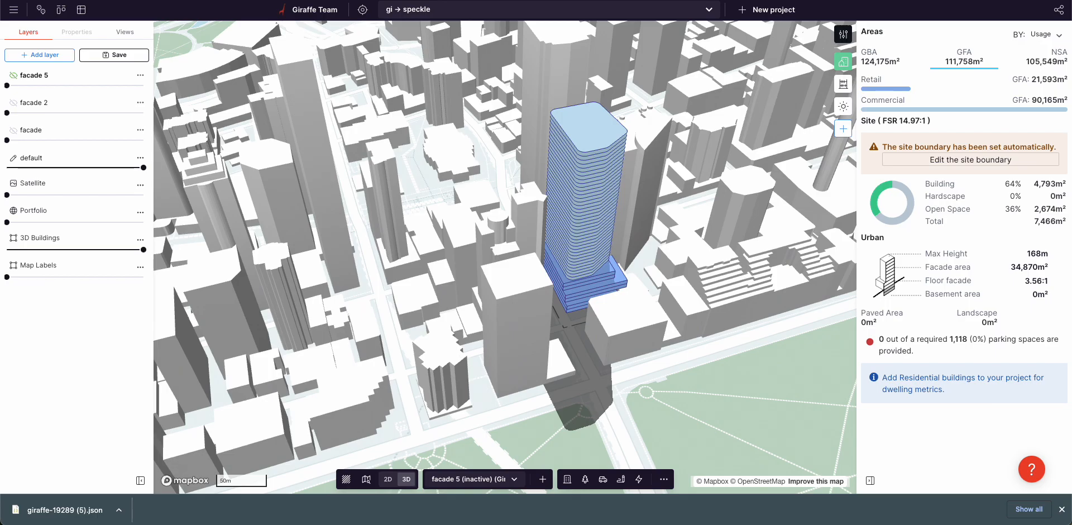
Switch to Rhino, delete the existing geometry in the Perspective viewport and minimise the Grasshopper window
key("super+Tab")
left_click_drag(525, 439, 284, 161)
key("Delete")
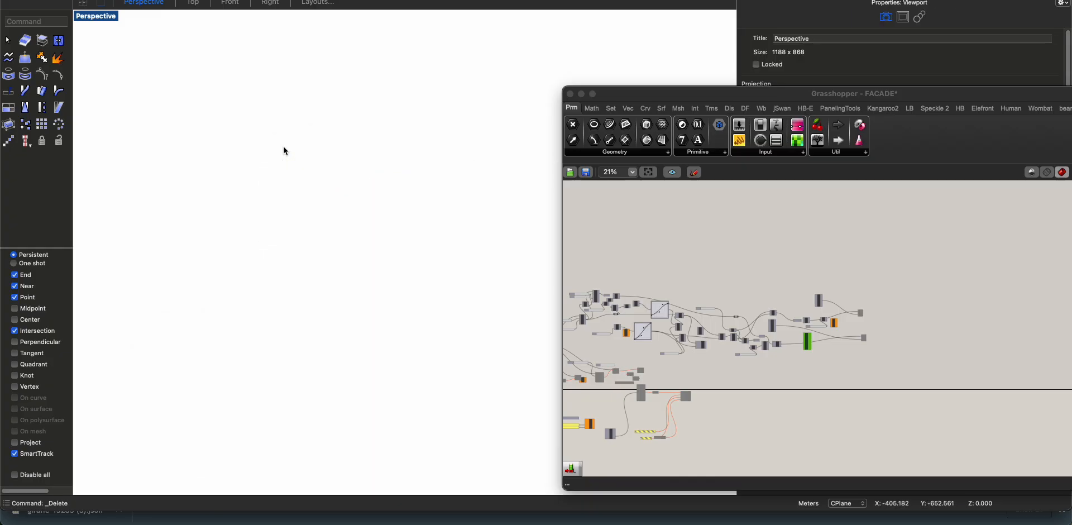
left_click(582, 94)
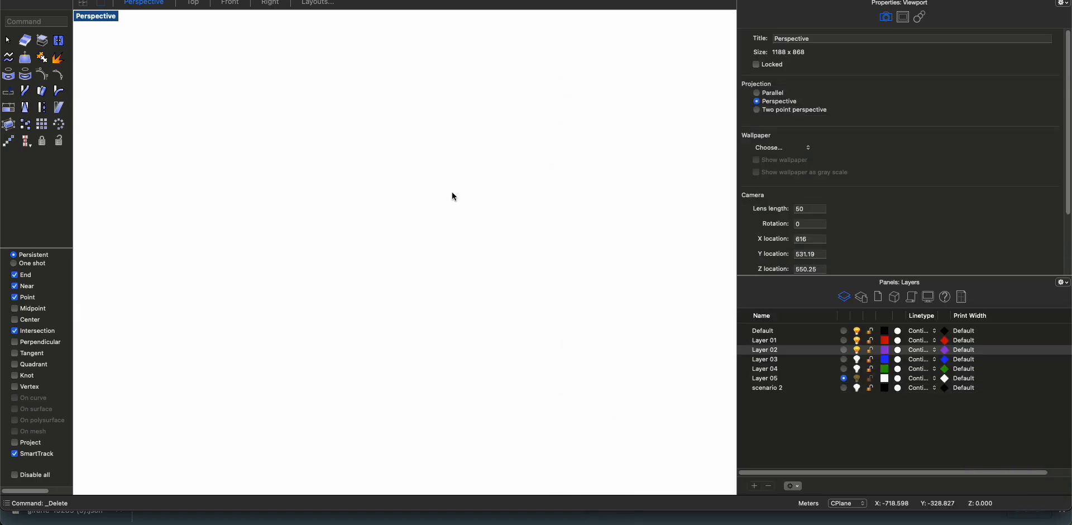
Run the Python script giraffeToRhino.py with the RunPythonScript command
left_click(42, 22)
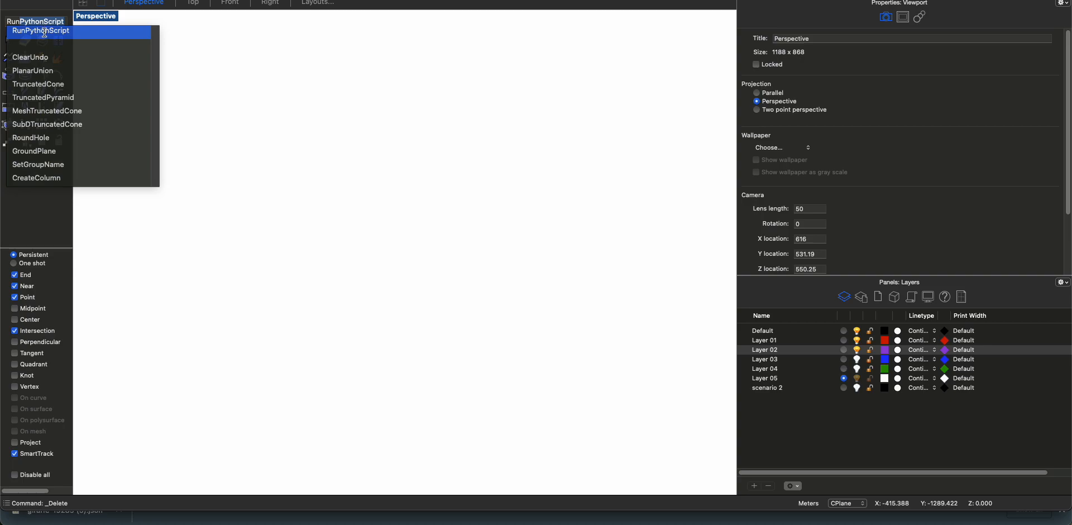
left_click(98, 34)
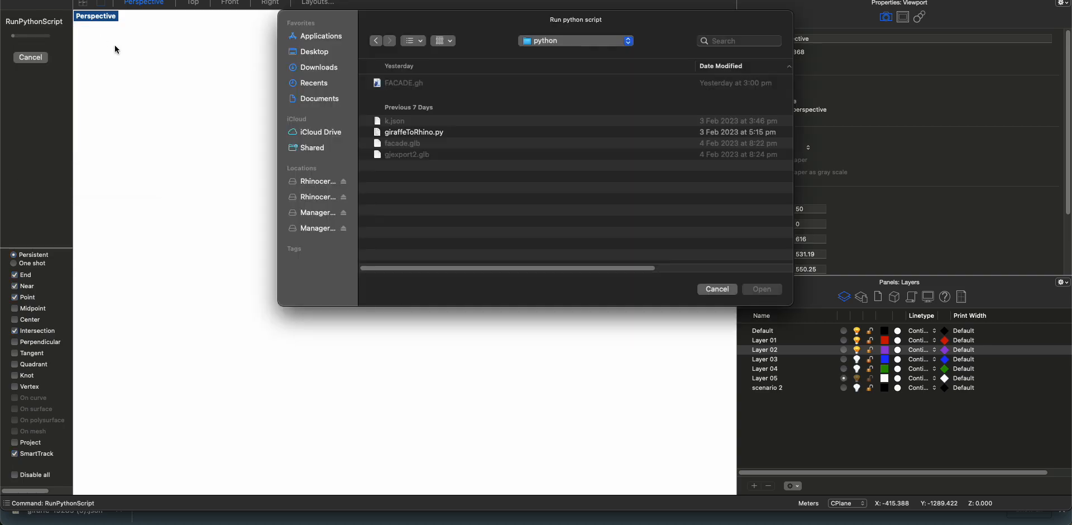
left_click(416, 132)
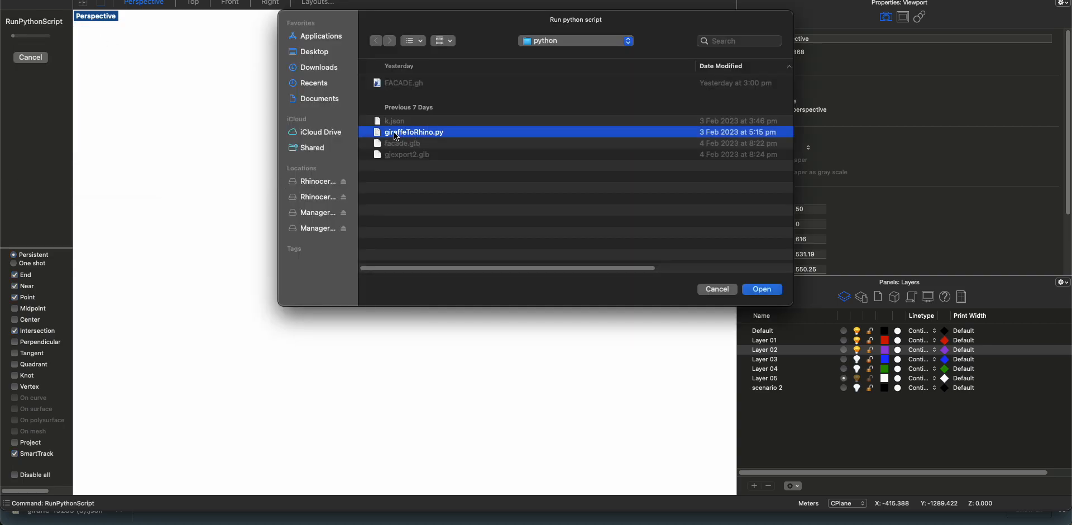
left_click(775, 290)
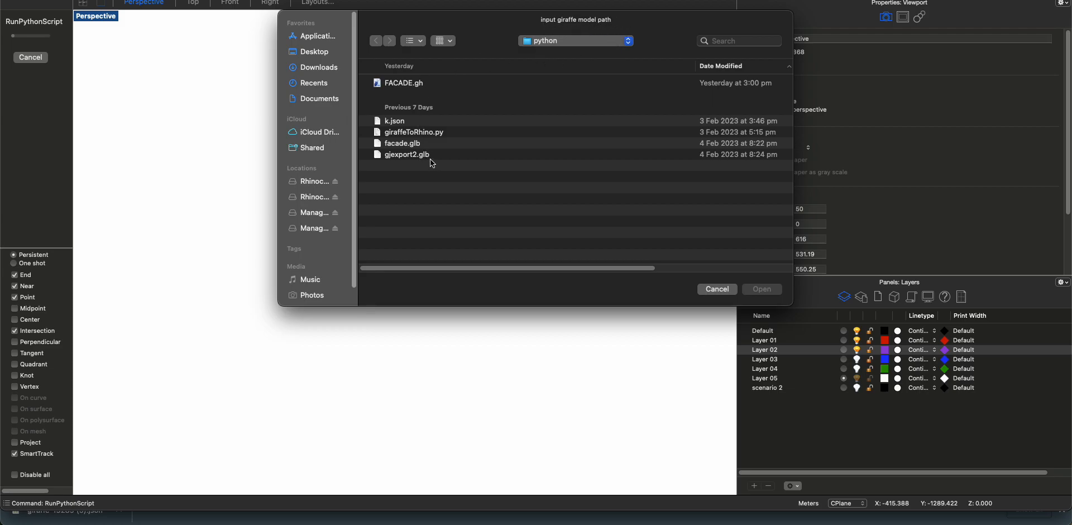
Choose giraffe-19289 (5).json from Downloads as the Giraffe model to import
left_click(324, 67)
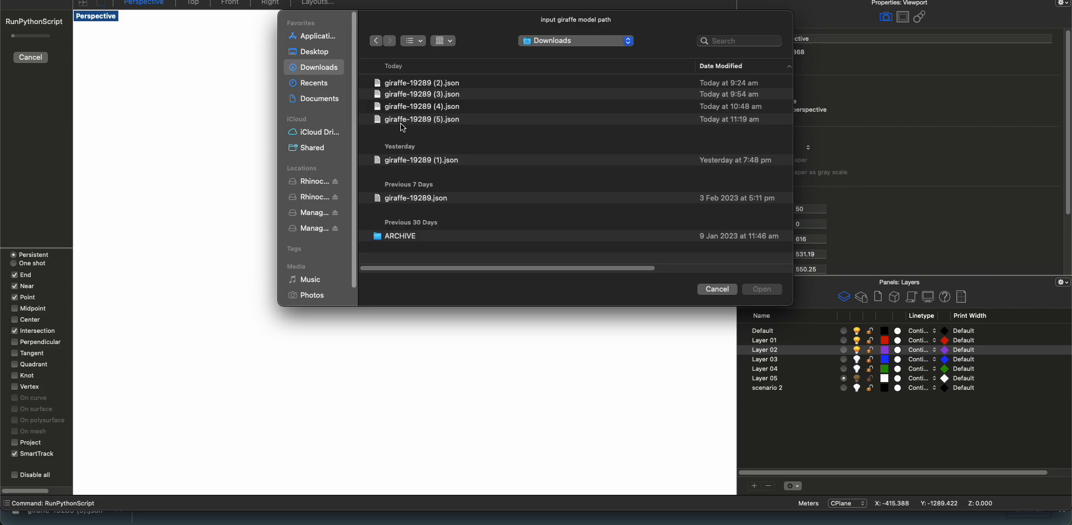
left_click(459, 122)
left_click(763, 290)
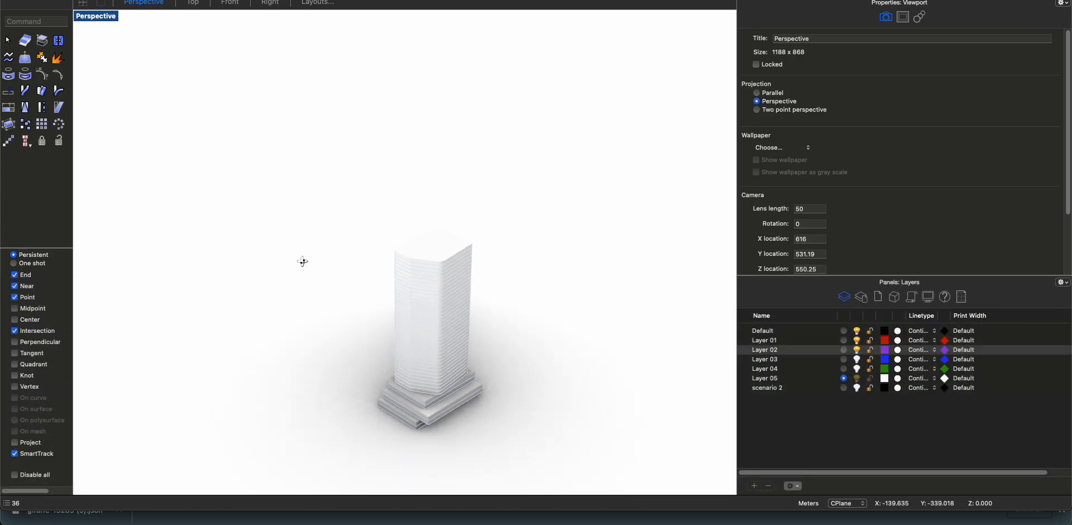
Select all polysurfaces with SelPolysrf and move them aside so the floor outline curves stand free
right_click_drag(302, 261, 440, 306)
scroll(470, 318, "up", 4)
type("selpo")
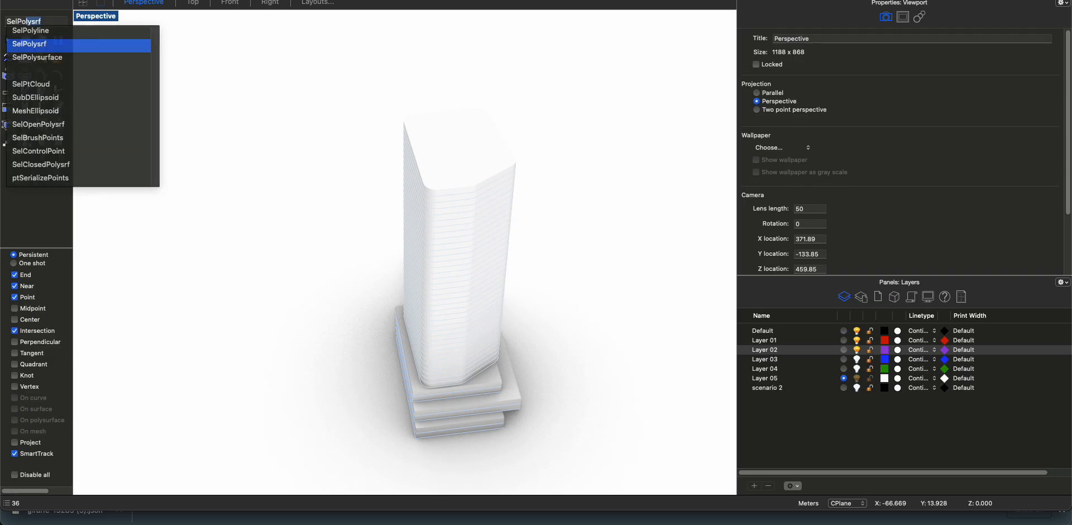
key("Return")
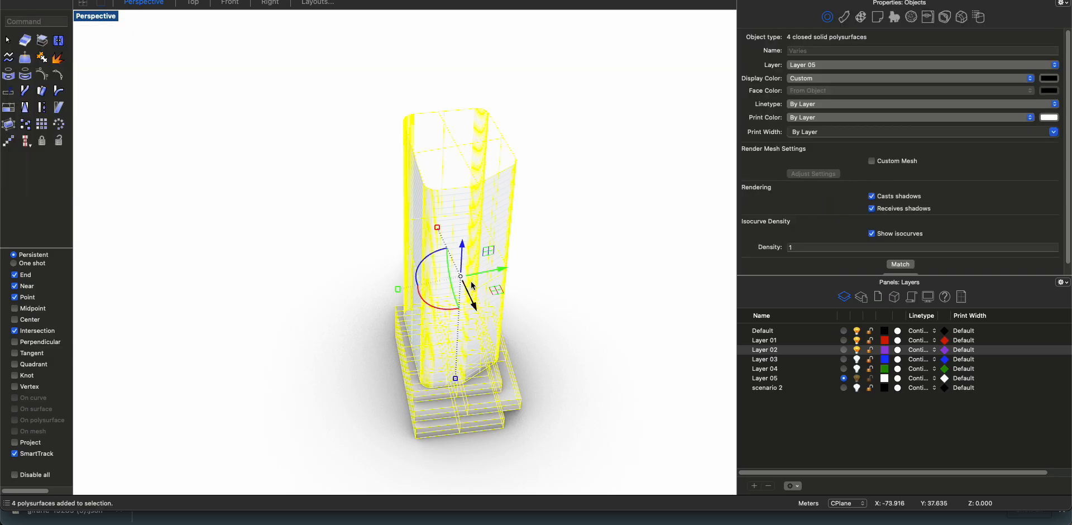
left_click_drag(482, 274, 314, 282)
left_click(713, 347)
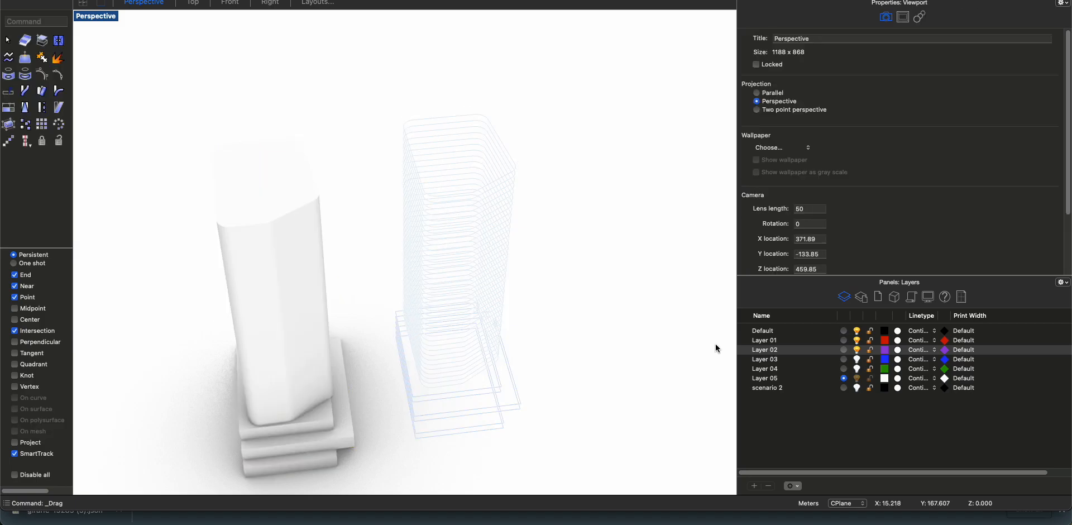
Check the properties of the moved tower solid and set the Perspective viewport's display mode to Shaded
left_click(261, 321)
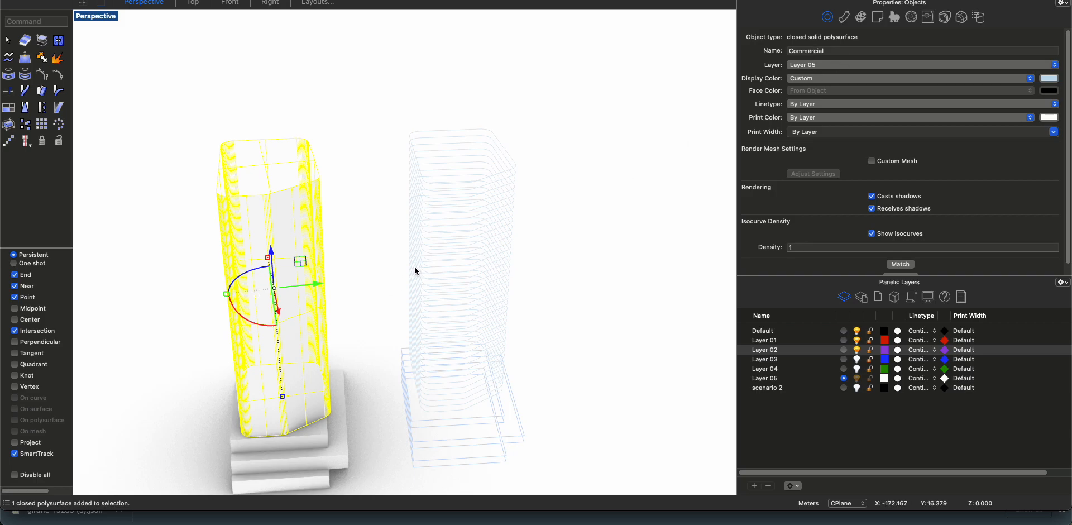
left_click(371, 274)
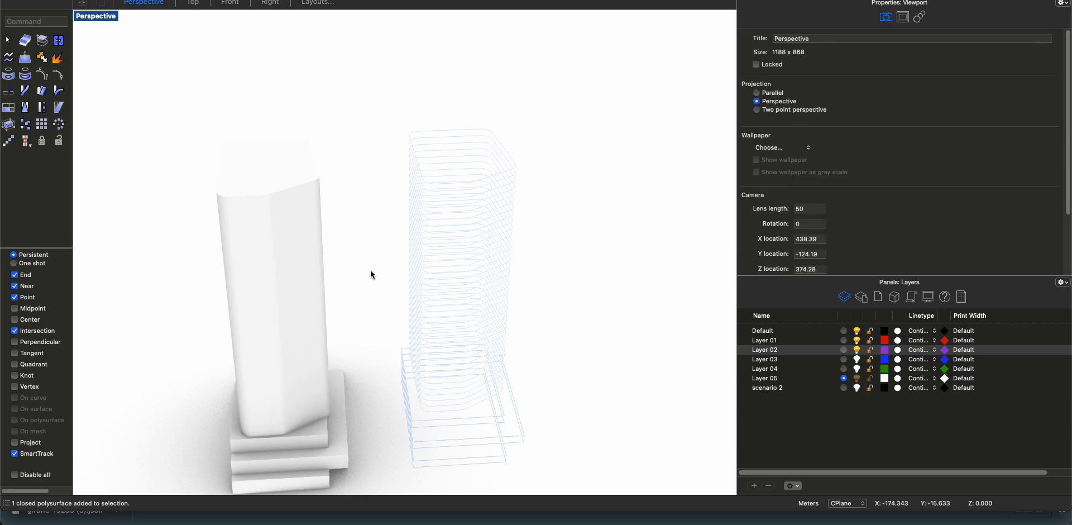
right_click(373, 156)
left_click(425, 416)
right_click_drag(304, 303, 341, 302)
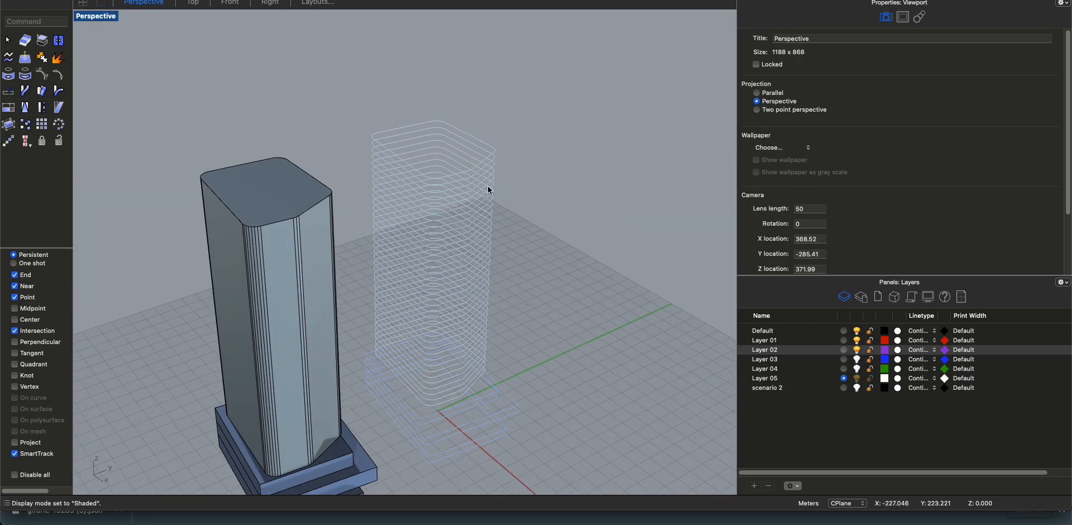
right_click_drag(624, 321, 621, 297)
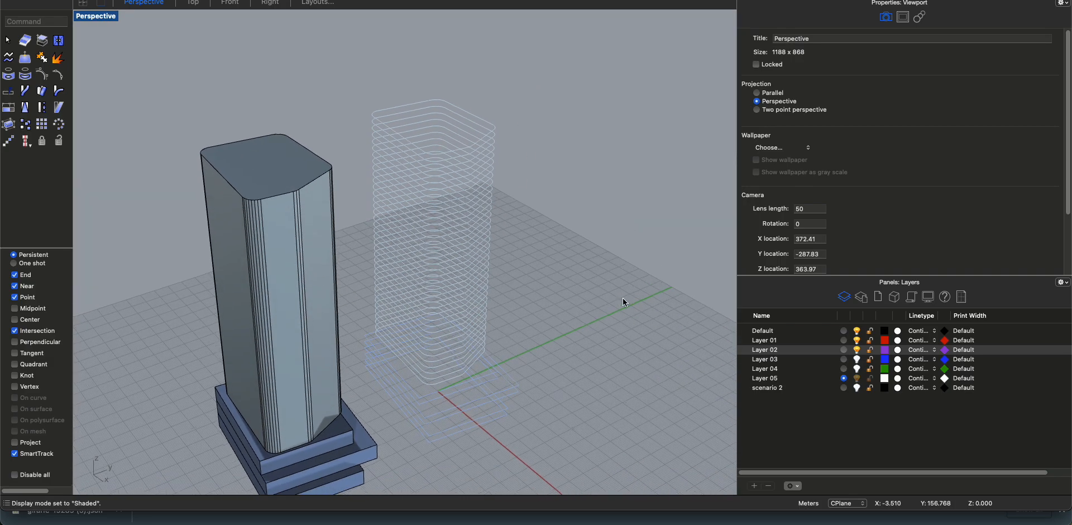
Reopen the Grasshopper window with the FACADE definition
type("gras")
key("Return")
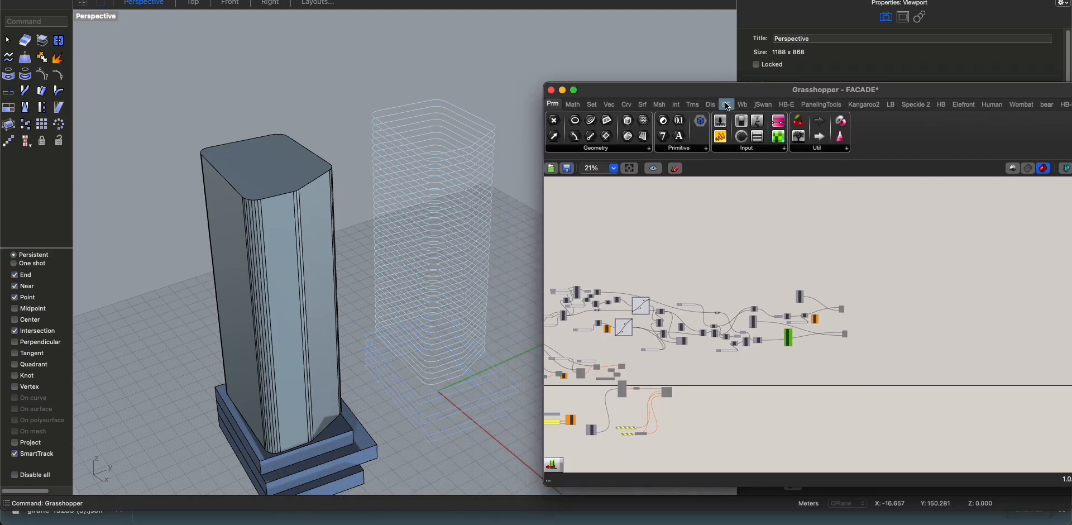
scroll(644, 330, "up", 5)
left_click_drag(635, 315, 607, 333)
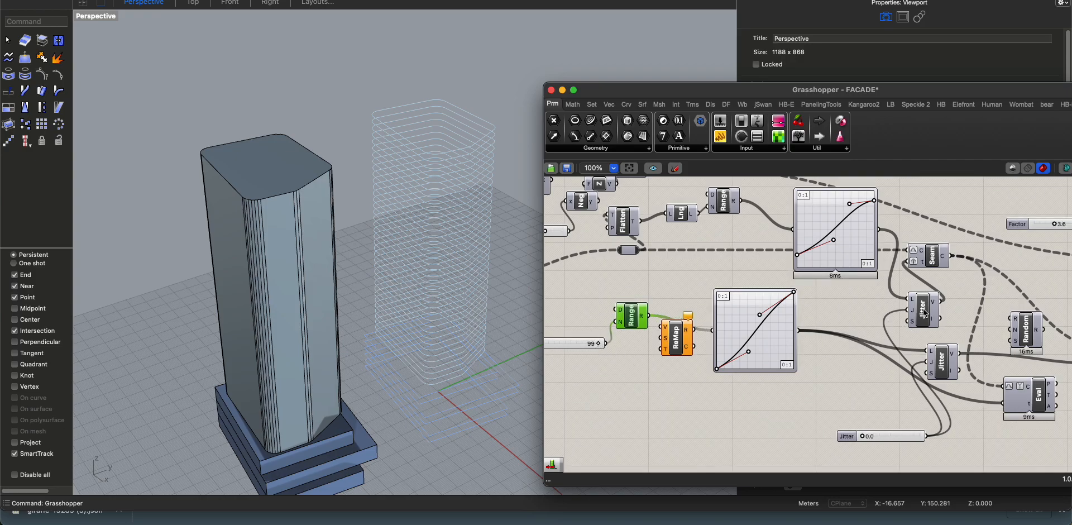
right_click_drag(920, 310, 893, 306)
scroll(895, 307, "down", 5)
scroll(681, 336, "up", 5)
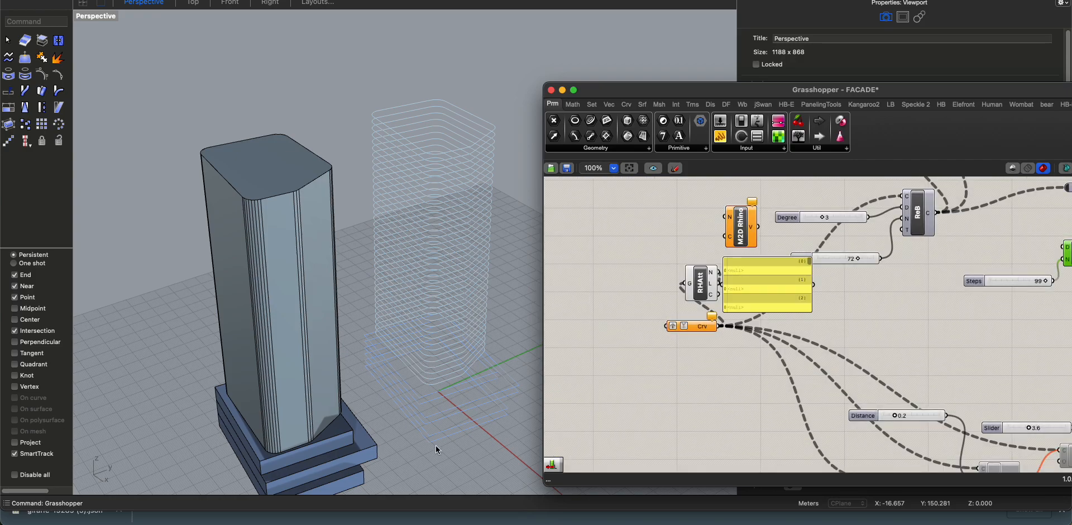
Select all tower and podium floor curves and assign them to the Crv parameter of the FACADE definition
left_click(438, 444)
left_click_drag(484, 77, 412, 416)
right_click(696, 327)
left_click(757, 455)
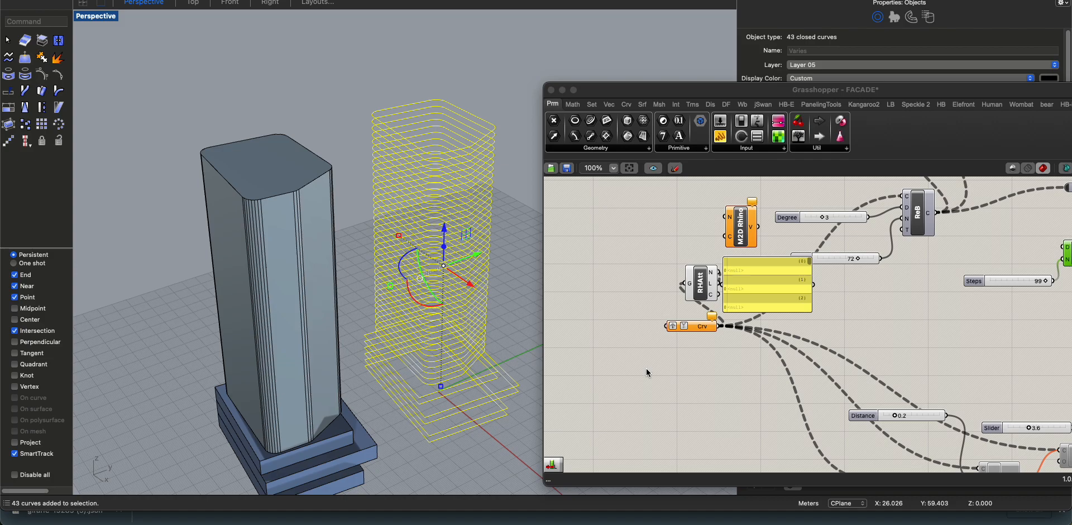
Enable the two Preview components at the end of the definition so the facade is generated on the floor curves
scroll(646, 371, "down", 5)
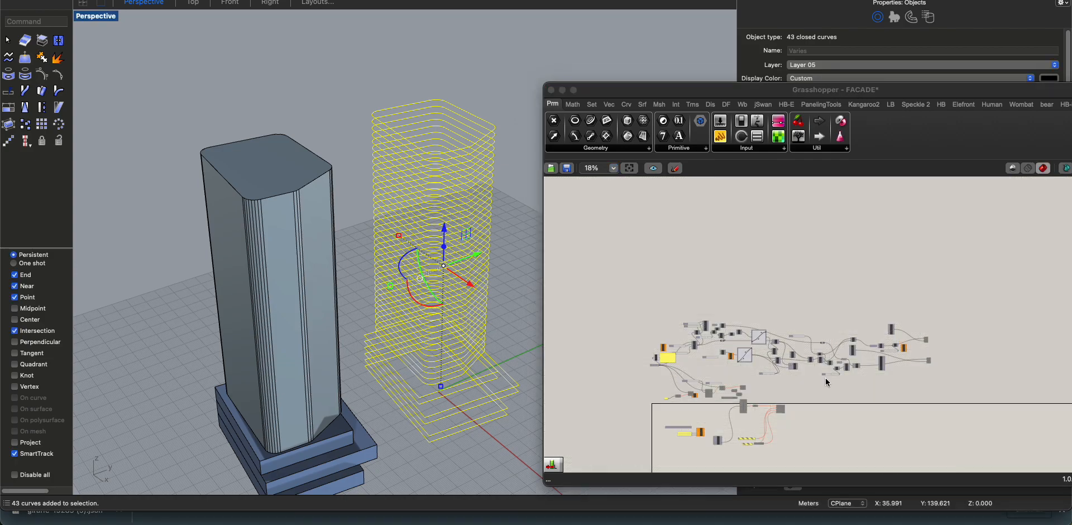
scroll(794, 375, "up", 4)
middle_click(875, 372)
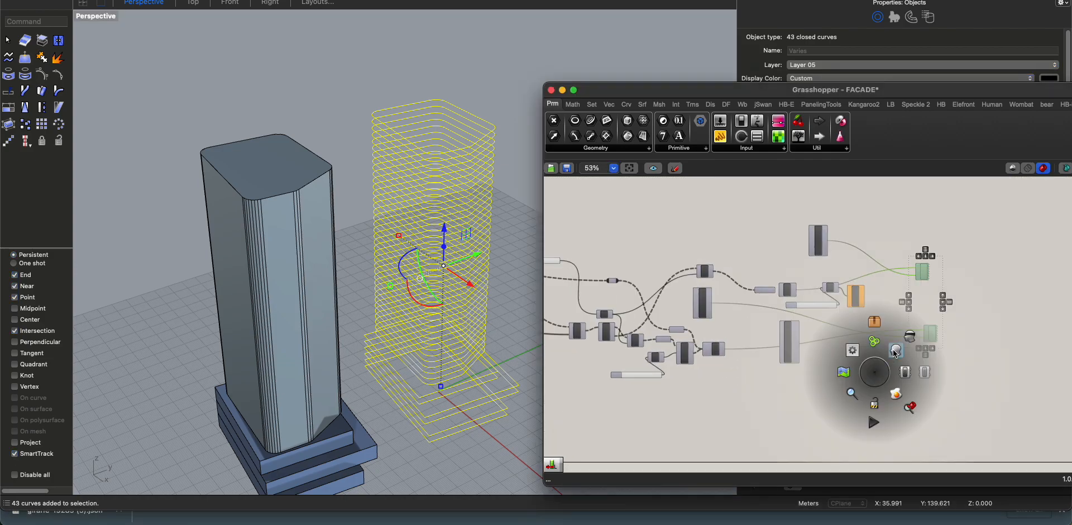
middle_click(874, 375)
middle_click(875, 392)
left_click(904, 395)
left_click(775, 413)
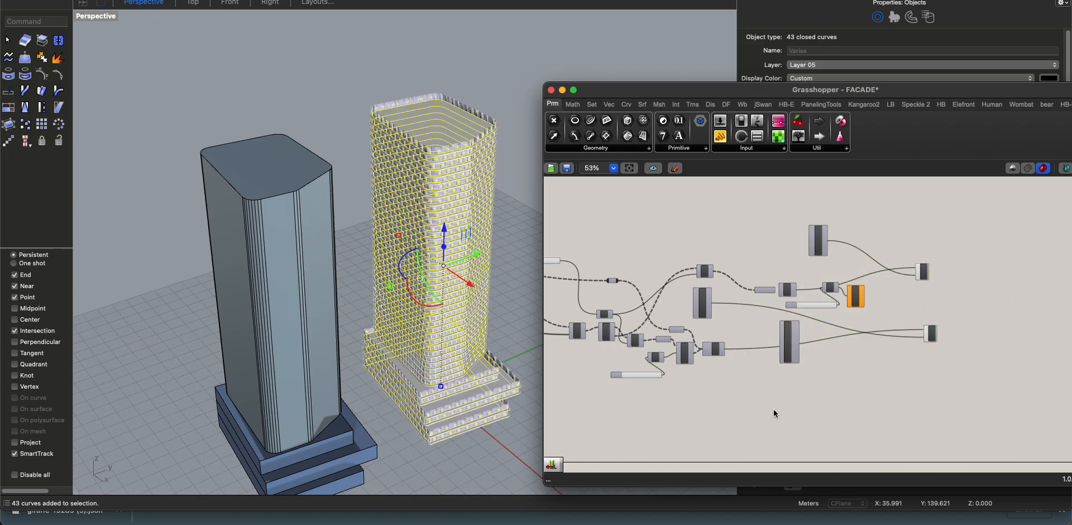
Deselect the floor curves and examine the generated facade on the tower and podium up close
left_click(525, 276)
left_click(511, 293)
right_click_drag(511, 300, 361, 232)
scroll(440, 268, "up", 6)
right_click_drag(313, 167, 567, 233)
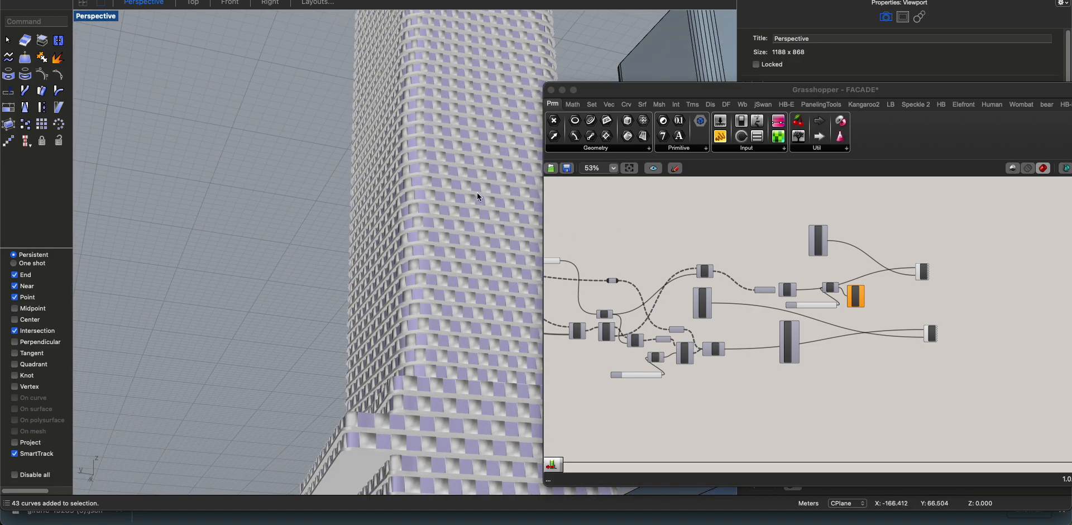
scroll(647, 301, "up", 5)
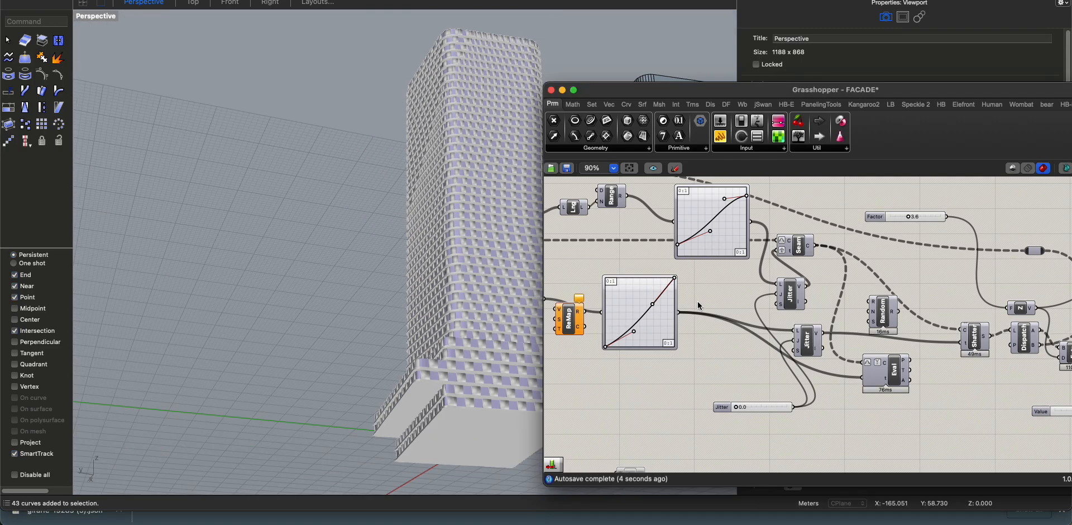
Close the Steps slider's settings without changes and set the Jitter slider to 0.3
right_click_drag(610, 345, 742, 378)
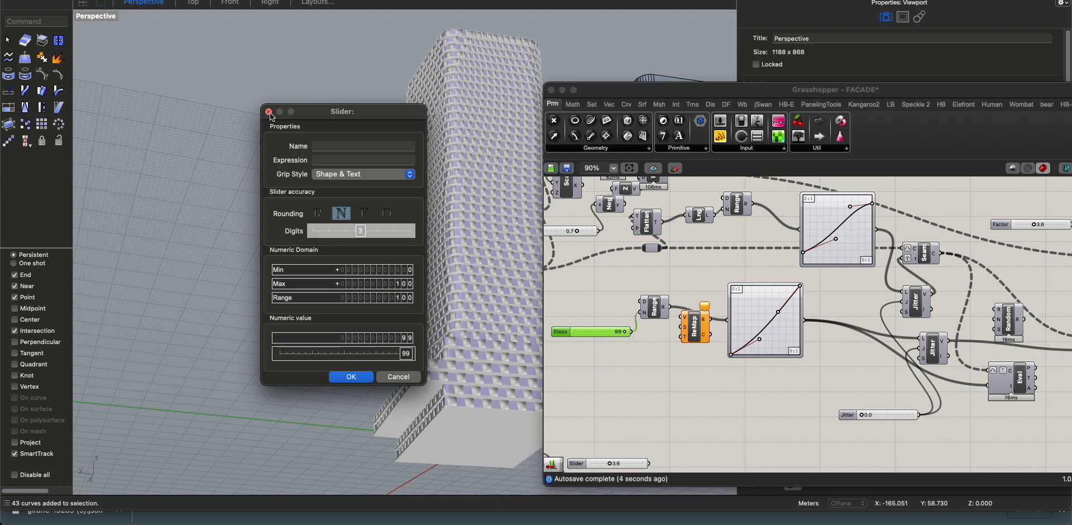
left_click(269, 112)
right_click_drag(327, 151, 291, 208)
left_click(895, 417)
double_click(895, 416)
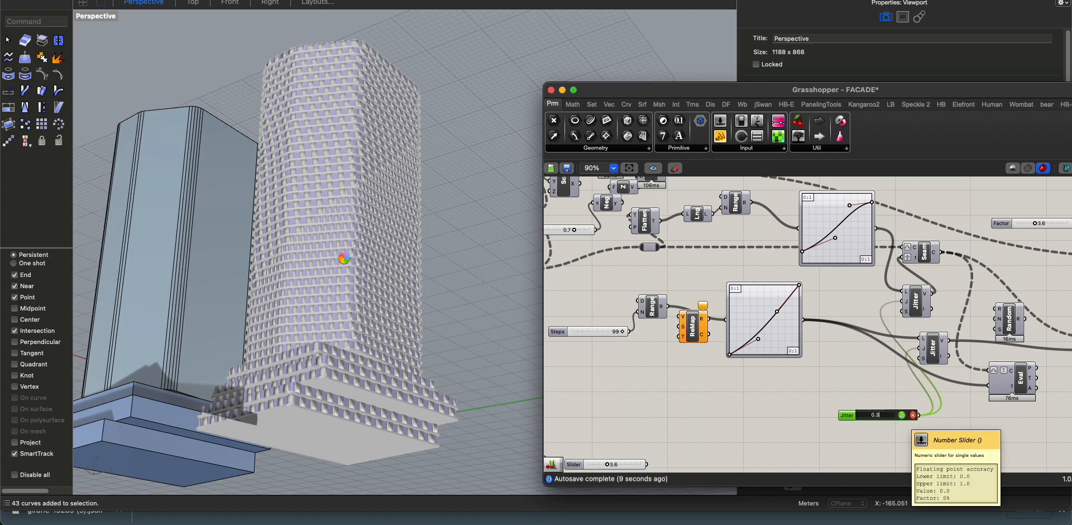
key("Return")
Examine the jittered facade and set the Jitter slider to 0
right_click_drag(344, 257, 433, 273)
double_click(870, 416)
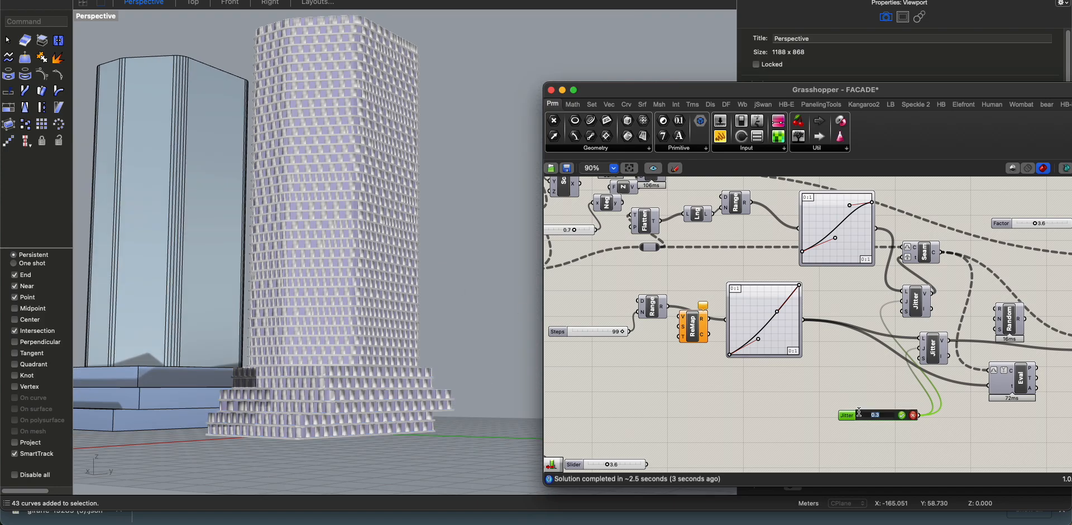
type("0")
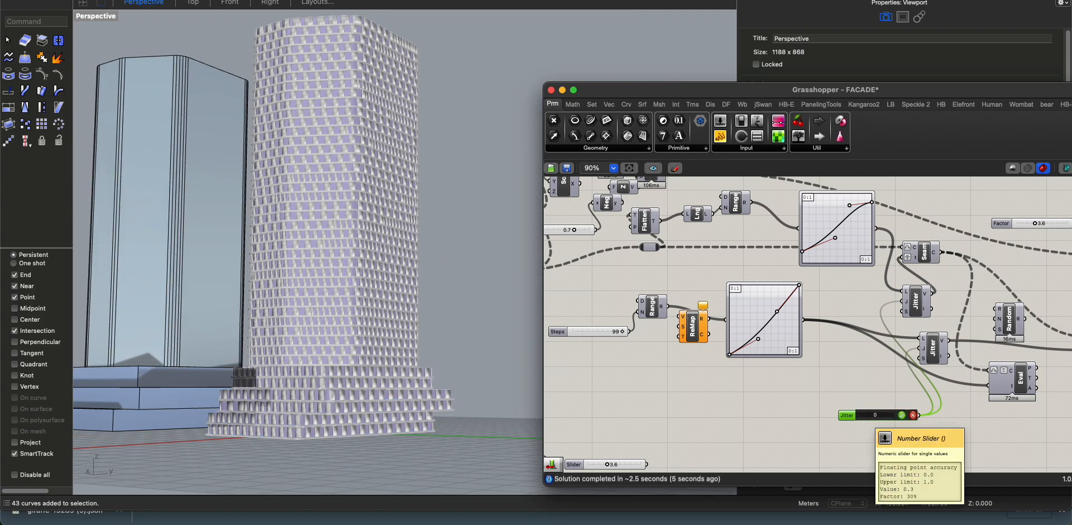
key("Return")
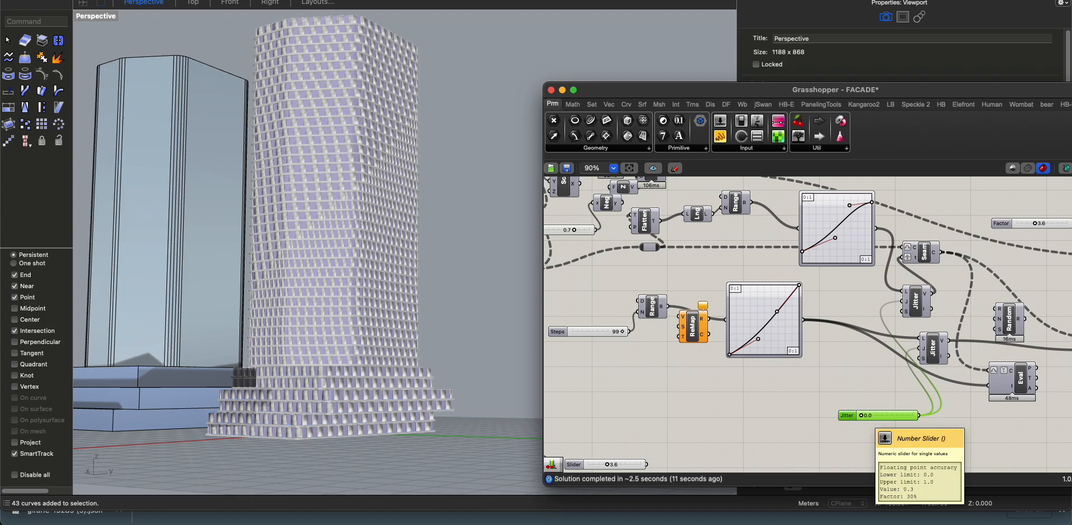
Select the two Preview components and bake the facade geometry into Rhino
right_click_drag(507, 201, 466, 223)
scroll(417, 255, "up", 5)
right_click_drag(398, 256, 452, 222)
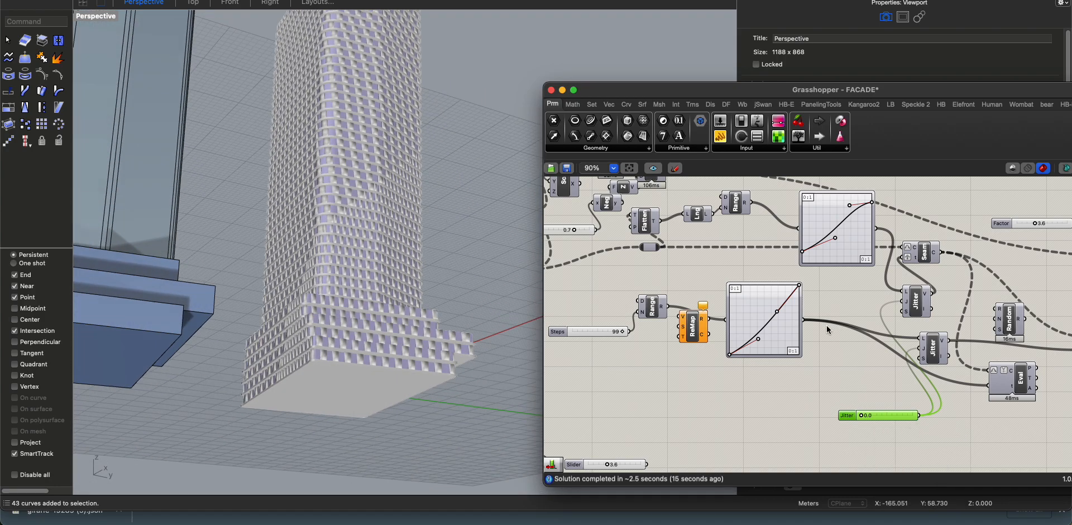
mouse_move(963, 352)
right_mouse_down()
mouse_move(665, 353)
mouse_move(847, 333)
mouse_move(756, 324)
right_mouse_up()
right_click_drag(997, 329, 675, 327)
left_click_drag(899, 198, 771, 380)
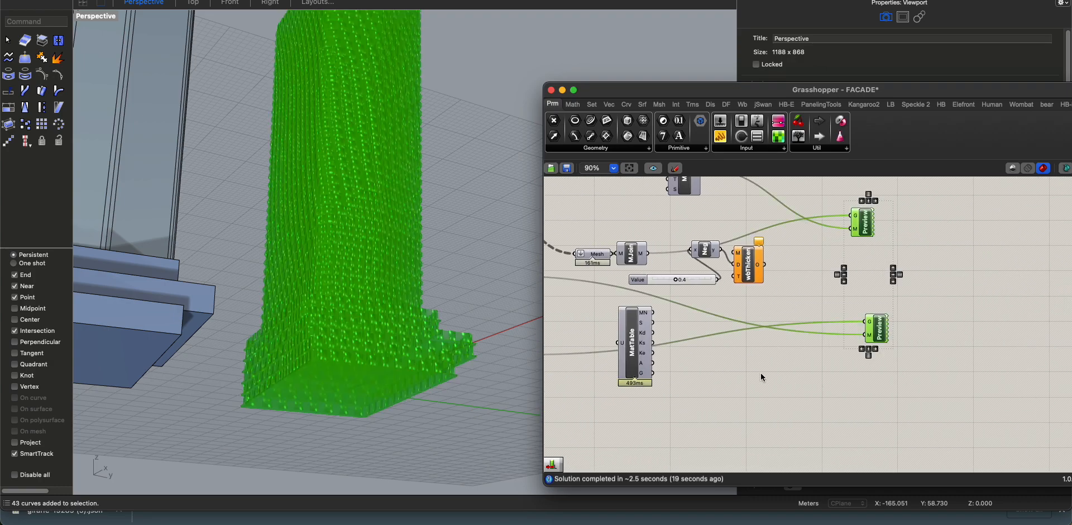
left_click_drag(821, 92, 764, 66)
middle_click(913, 262)
left_click(940, 286)
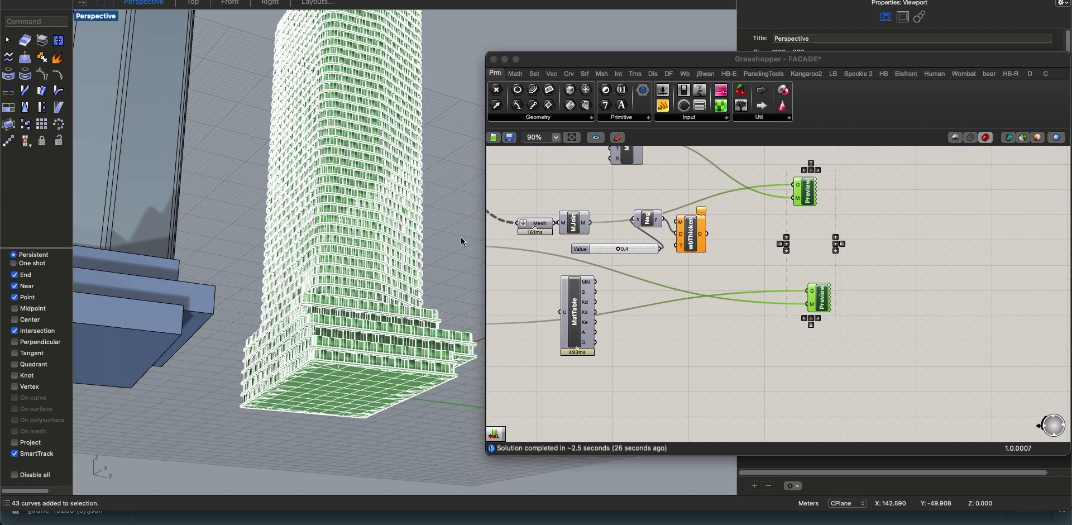
Minimise the Grasshopper window and set the Perspective viewport's display mode to Rendered
left_click(506, 60)
right_click_drag(551, 188, 513, 259)
scroll(500, 247, "down", 5)
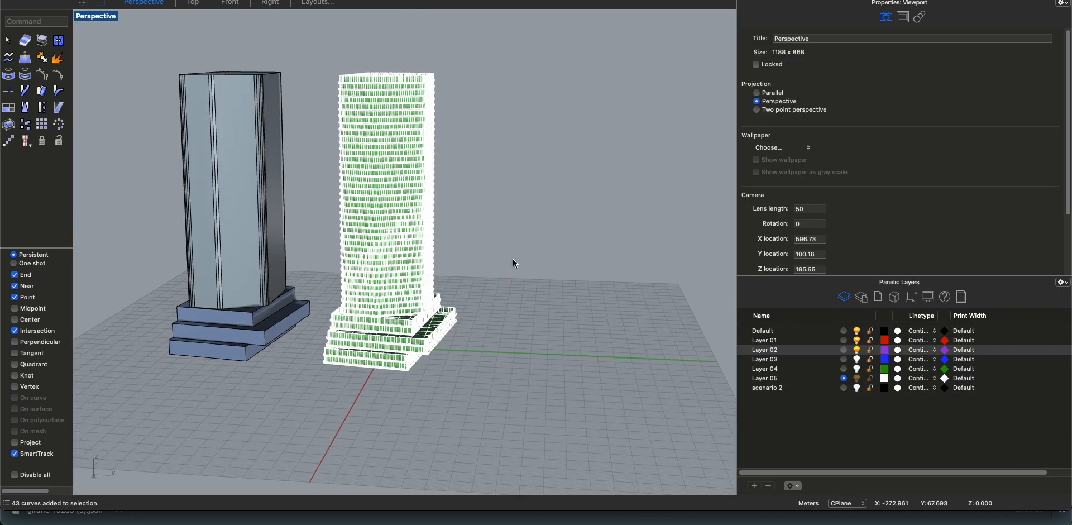
right_click(511, 259)
left_click(561, 428)
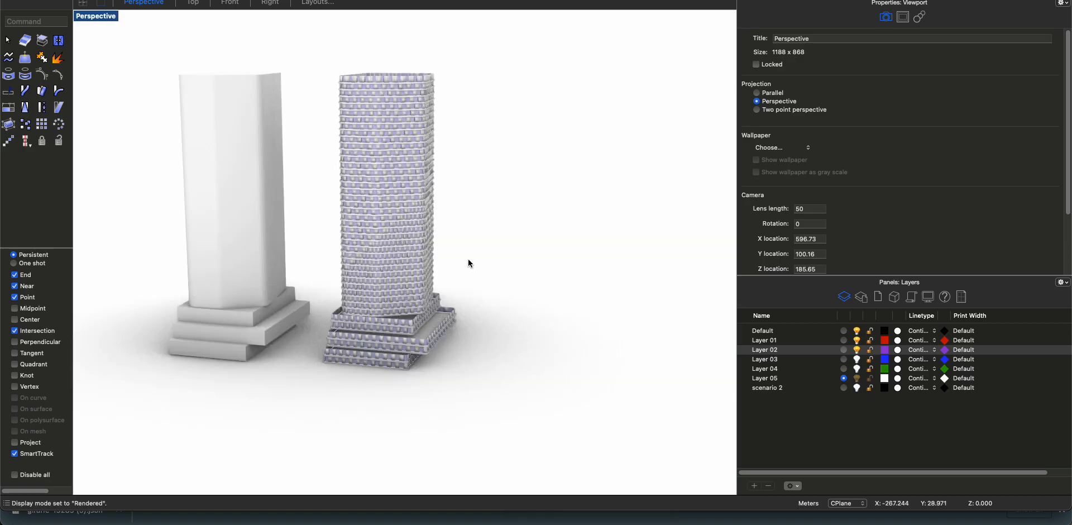
Select the two baked facade meshes and export them to the Desktop as glTF binary gjexport6.glb, with Z mapped to Y and materials included
key("Return")
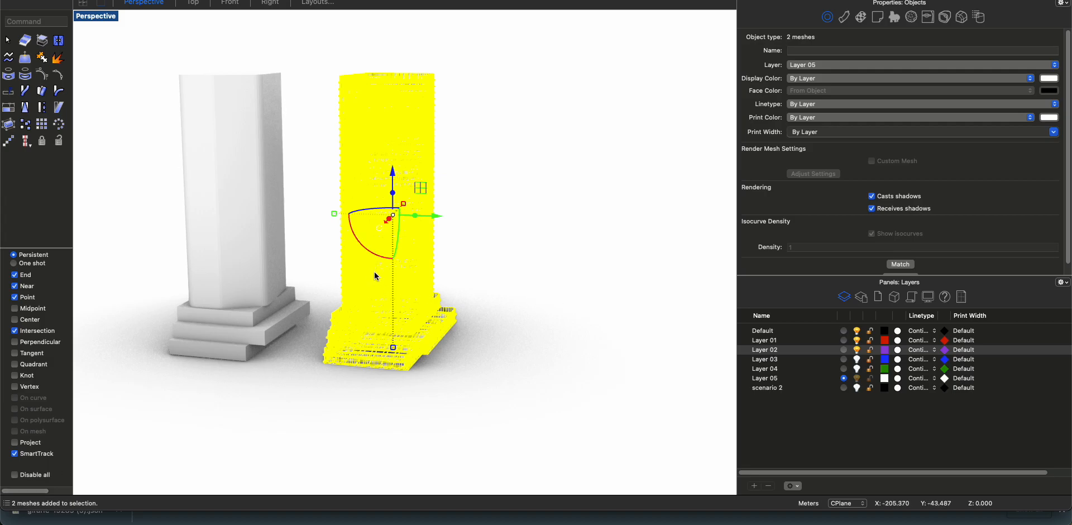
right_click_drag(491, 296, 406, 309)
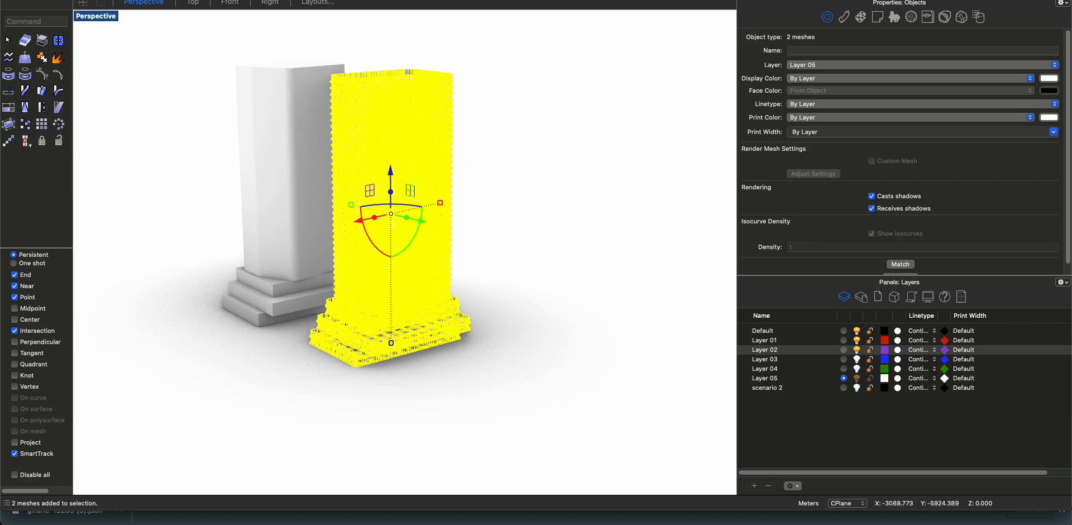
left_click(126, 159)
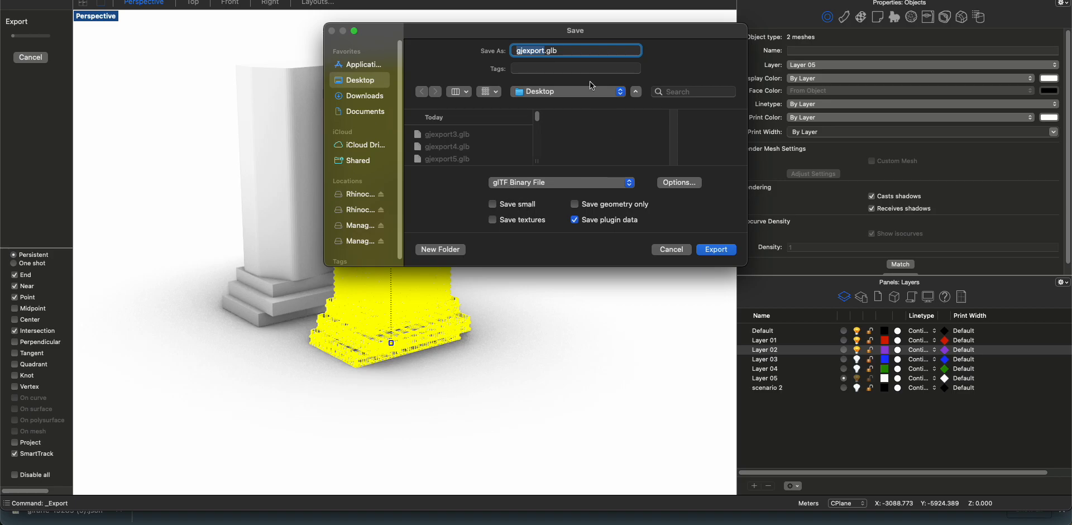
key("Return")
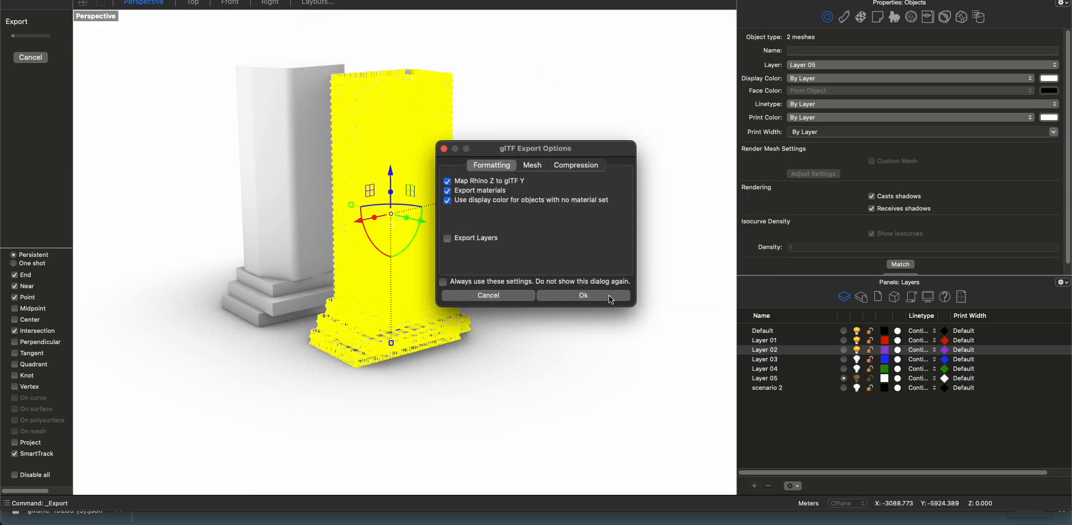
left_click(612, 302)
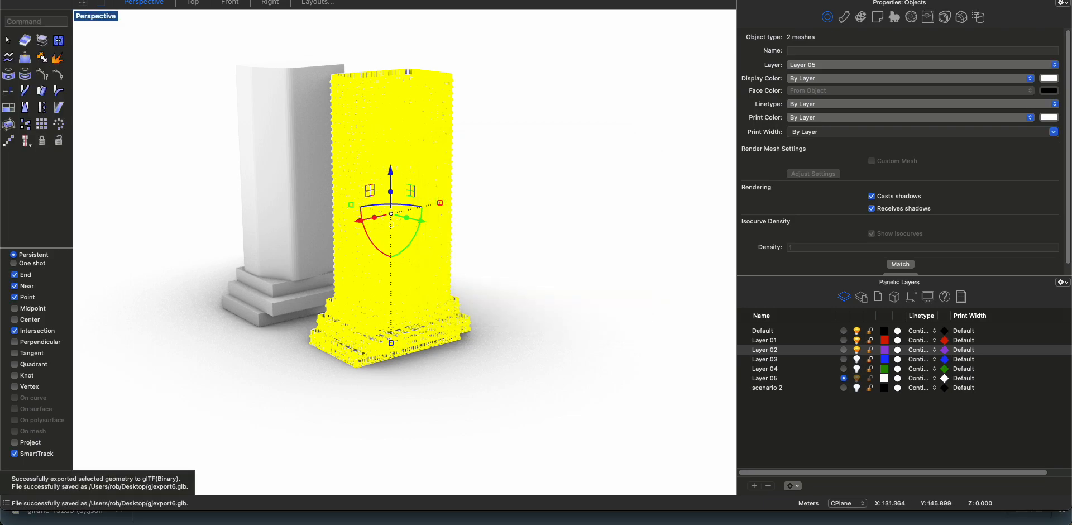
Switch to Giraffe and create a new drawing layer named "facade 6"
key("super+Tab")
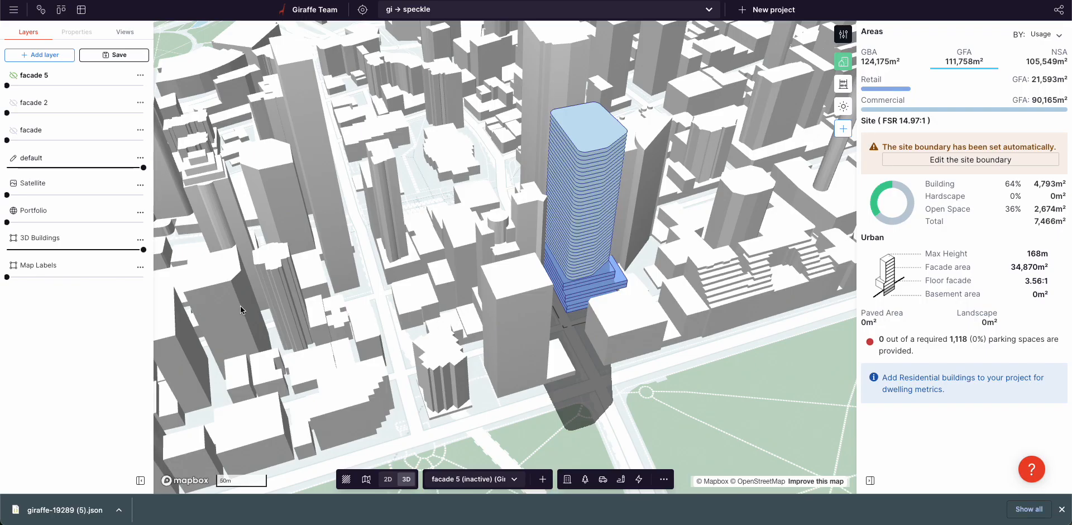
left_click(542, 478)
type("facad")
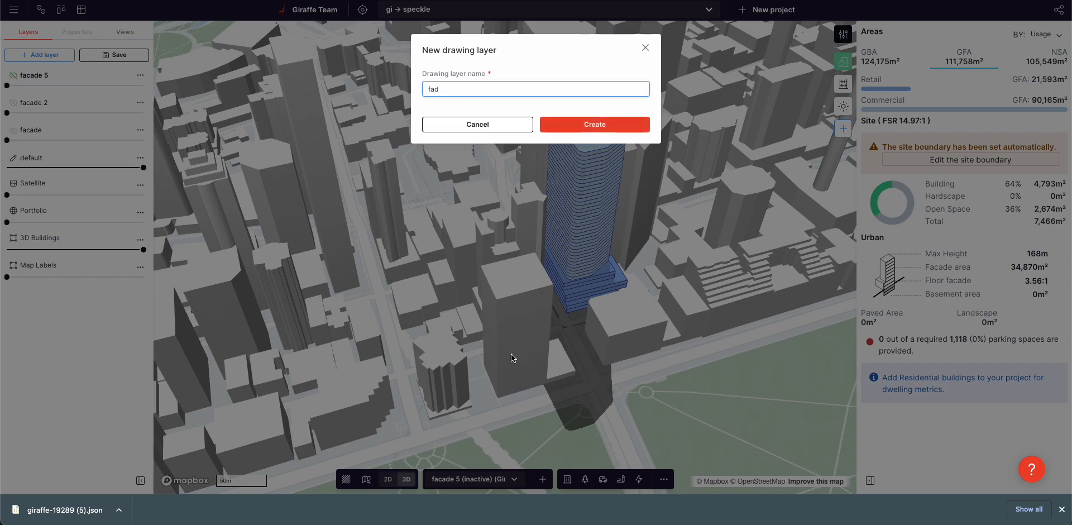
type("e 6")
left_click(594, 128)
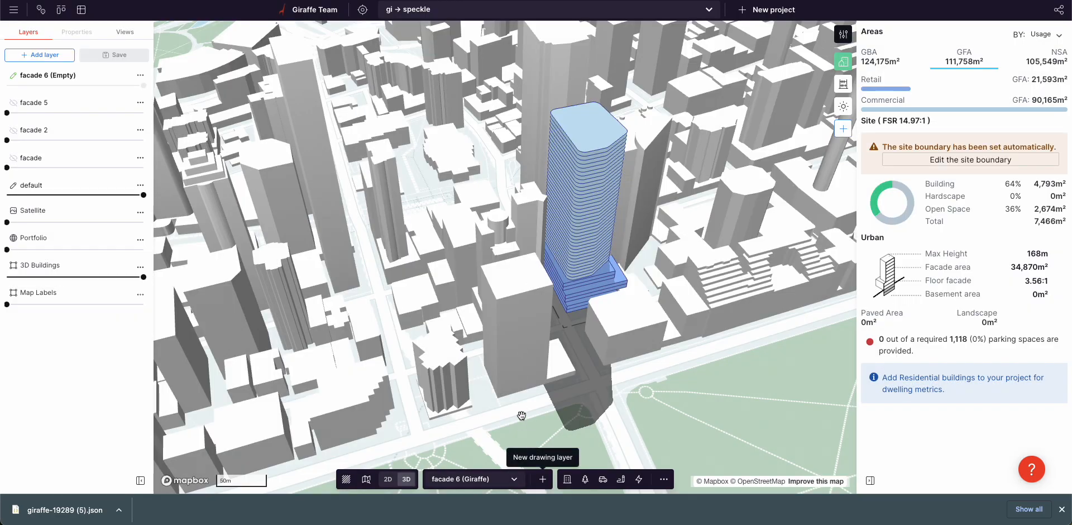
Place a 3D model annotation on the facade 6 layer, in the park near the tower
left_click(624, 483)
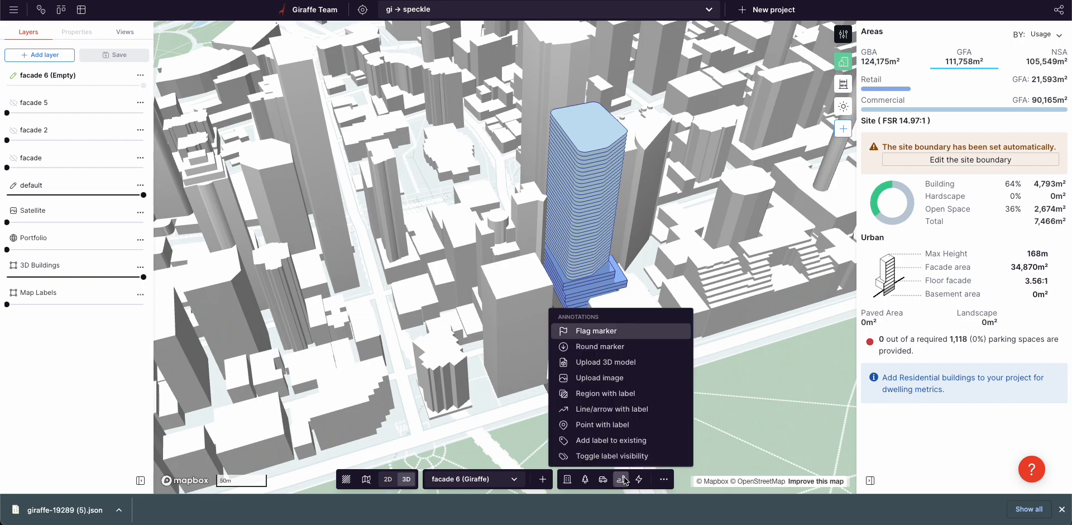
left_click(583, 363)
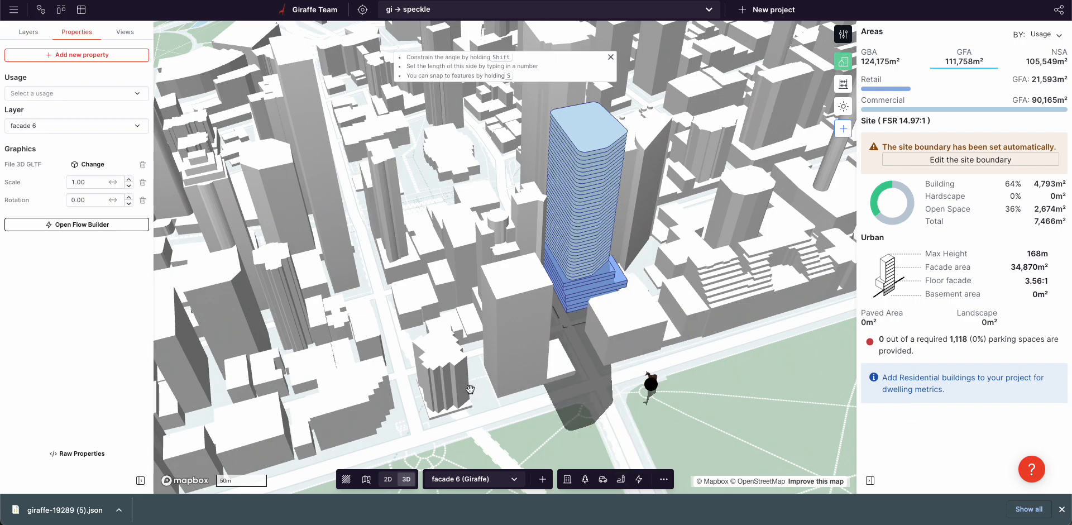
scroll(667, 383, "up", 5)
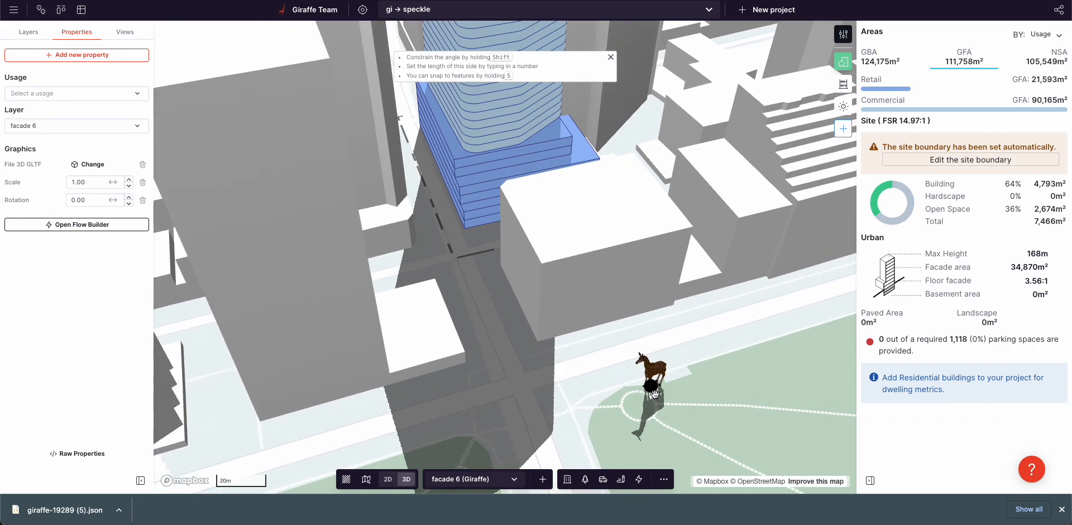
Upload gjexport6.glb from the Desktop under the name gjexport6 and use it as the placed model's 3D file
left_click(87, 164)
left_click(475, 80)
left_click(419, 137)
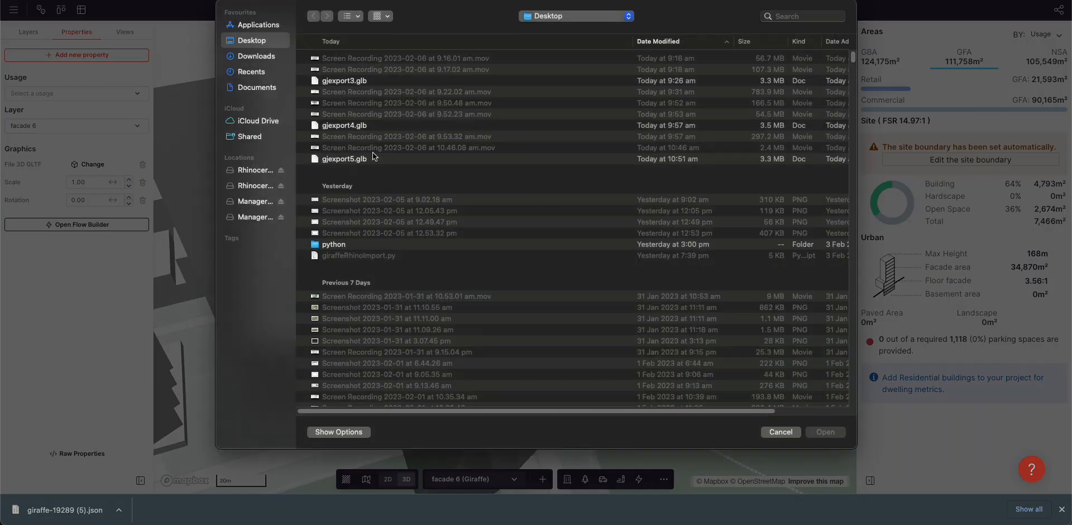
left_click(346, 202)
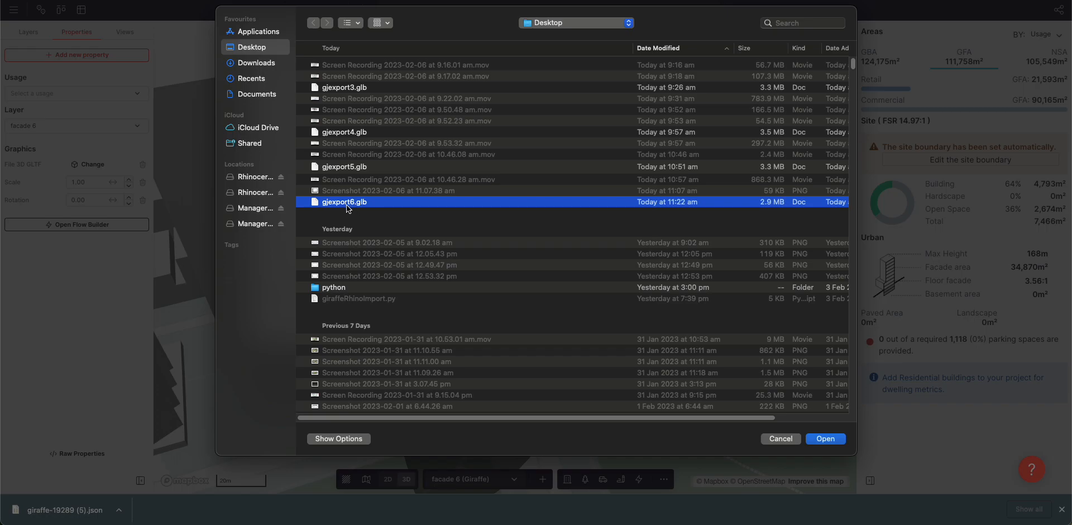
left_click(826, 439)
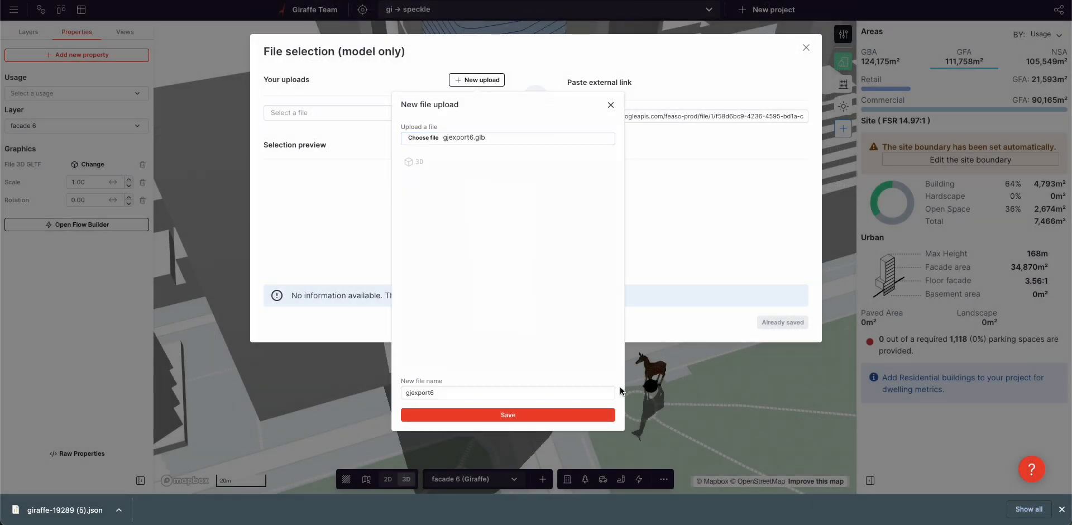
left_click(524, 417)
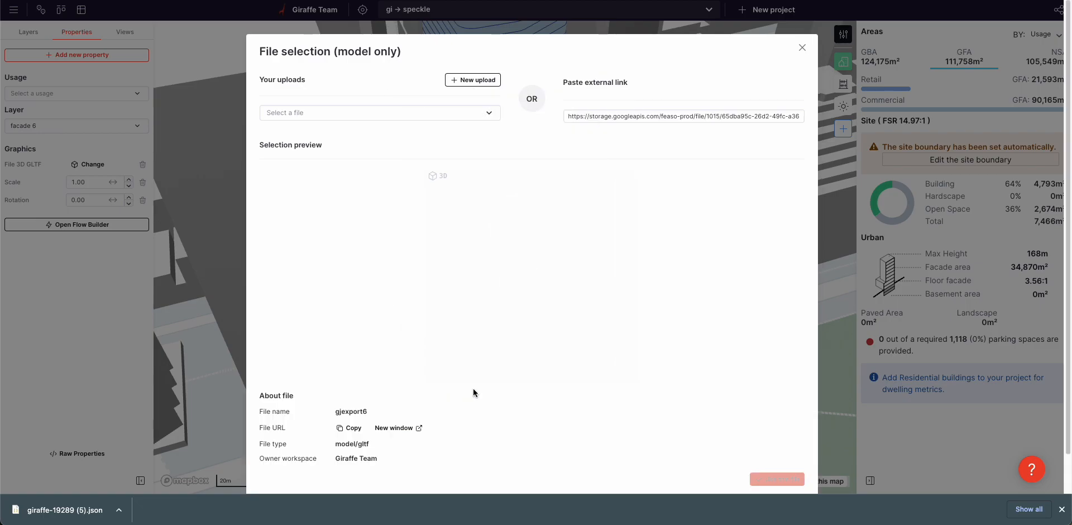
left_click(777, 478)
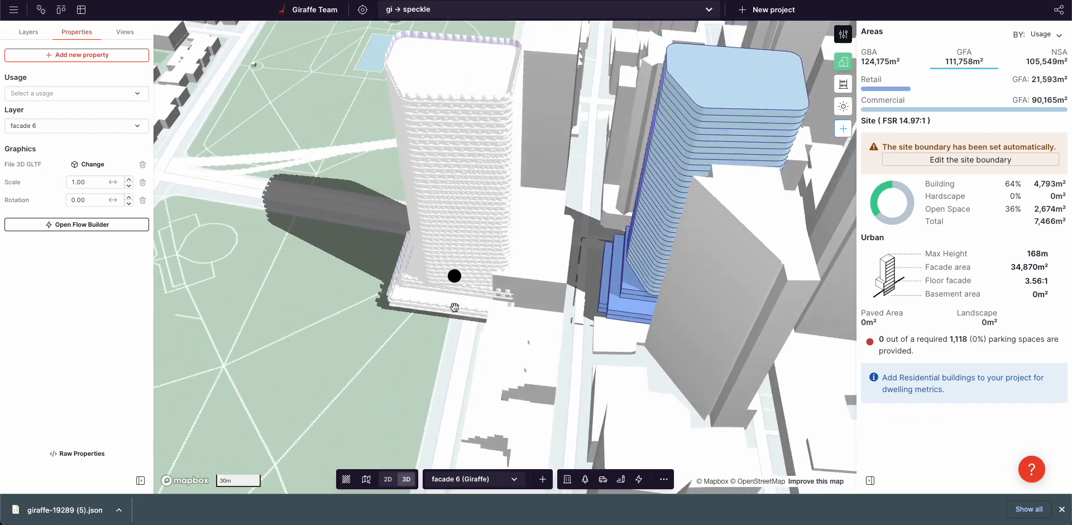
Move the facade model onto the tower and check its alignment in 2D before returning to 3D
right_click_drag(422, 351, 435, 331)
left_click_drag(458, 274, 660, 269)
key("2")
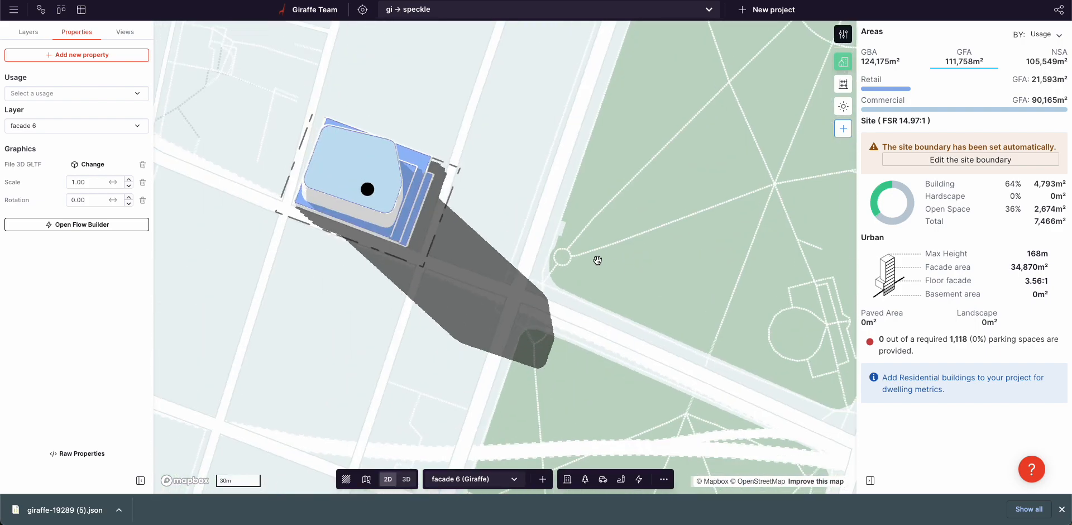
scroll(326, 225, "up", 3)
scroll(379, 230, "up", 2)
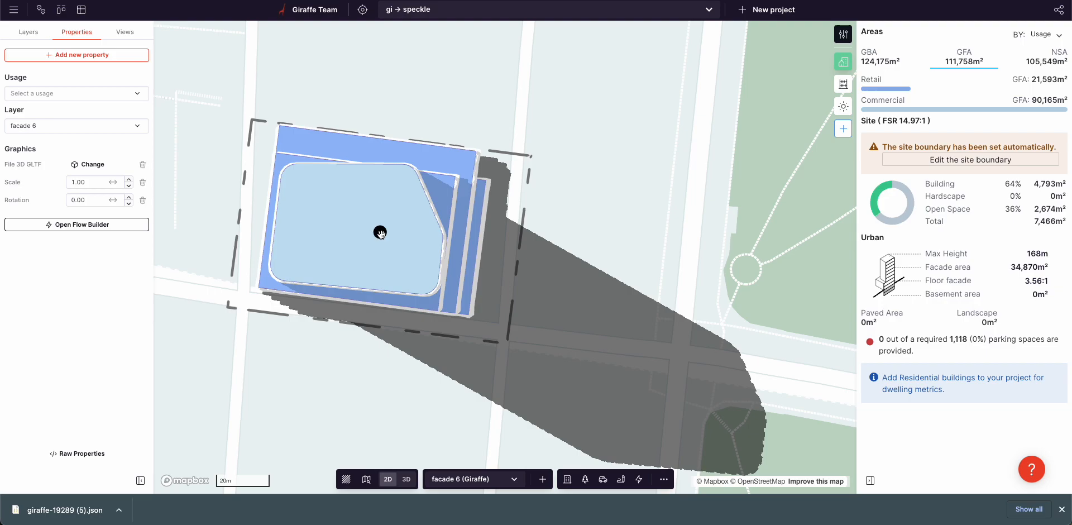
key("3")
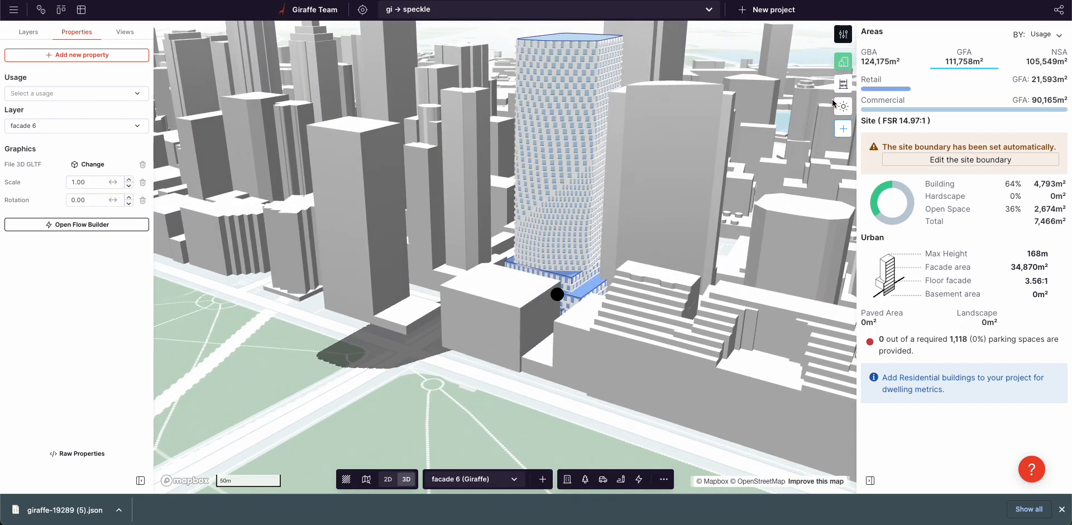
Set the sun study to 26 Mar 15:09 and deselect the facade model
left_click(843, 106)
left_click(909, 141)
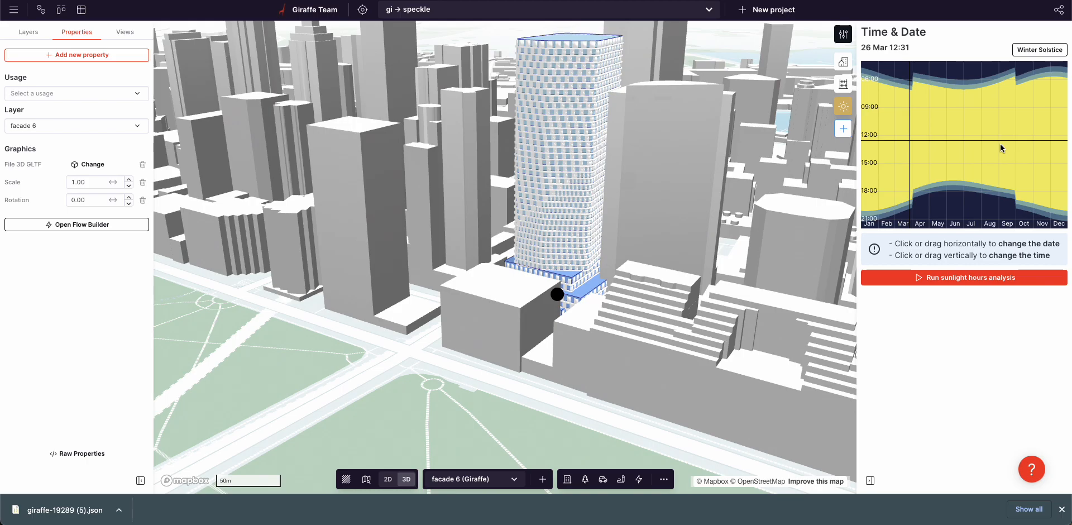
left_click_drag(894, 142, 894, 167)
mouse_move(653, 311)
right_mouse_down()
mouse_move(708, 314)
mouse_move(728, 344)
mouse_move(595, 296)
mouse_move(667, 310)
right_mouse_up()
left_click(665, 386)
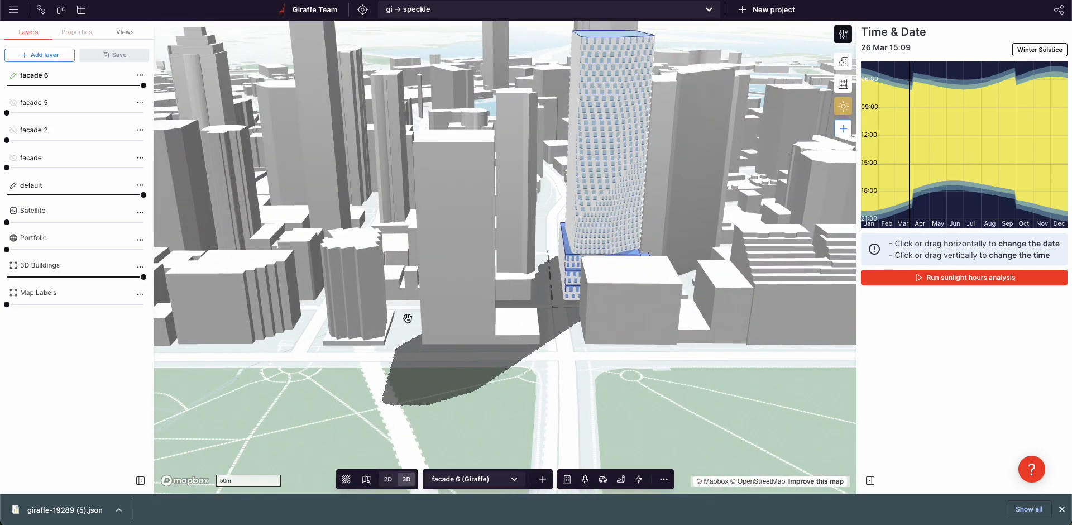
Hide the default layer to see the facade alone, and bring it back at 49% opacity
left_click_drag(143, 195, 7, 195)
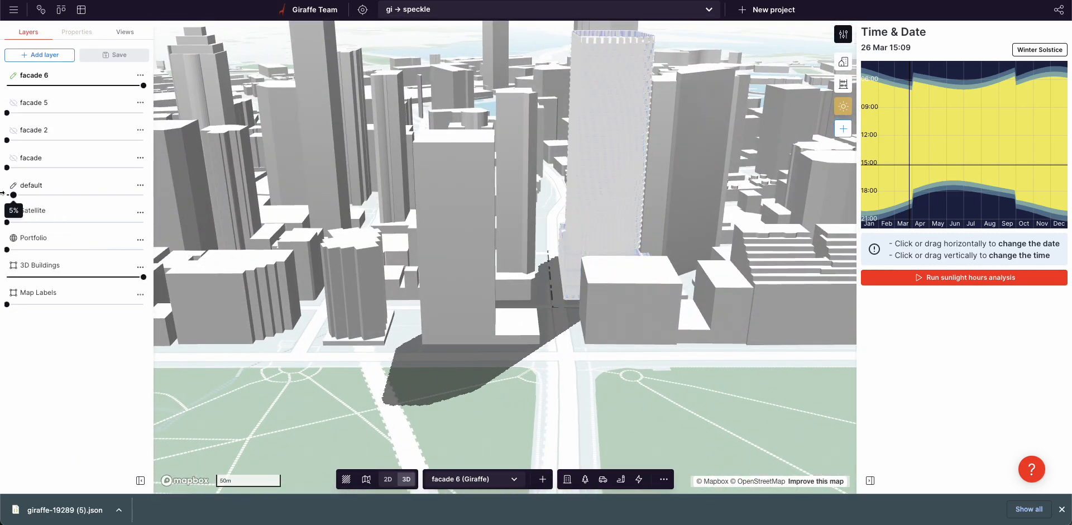
right_click_drag(607, 232, 533, 241)
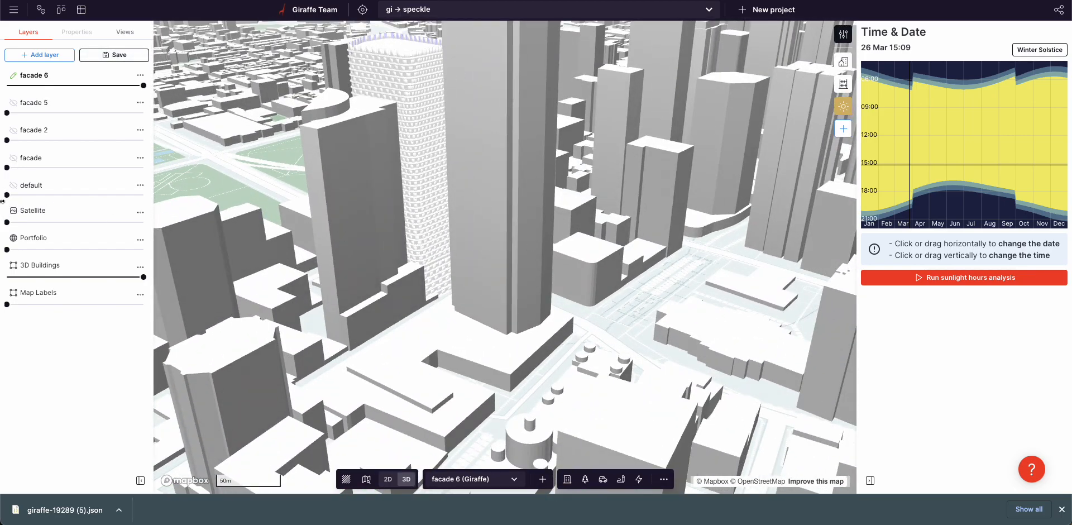
left_click_drag(51, 199, 73, 197)
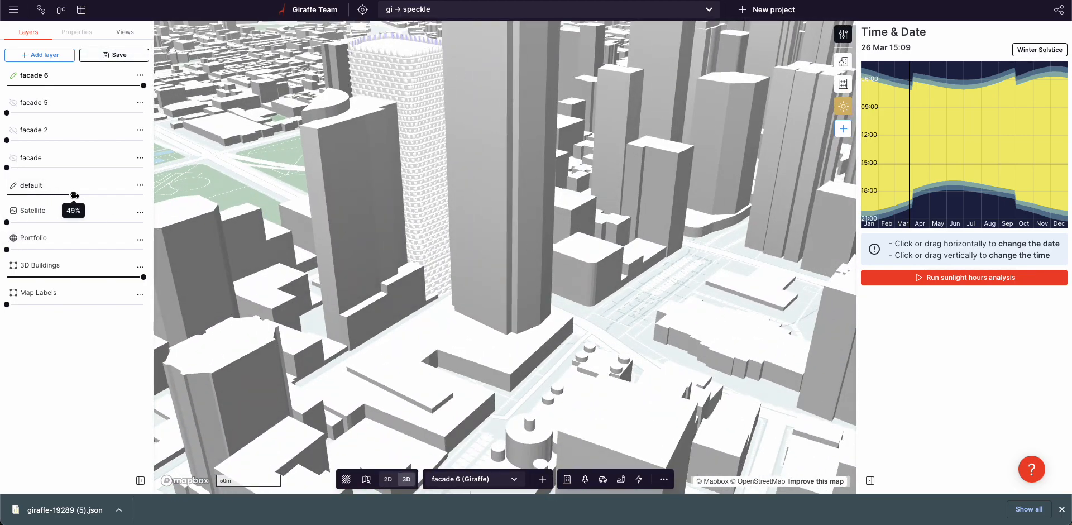
right_click_drag(331, 198, 665, 149)
scroll(481, 156, "up", 5)
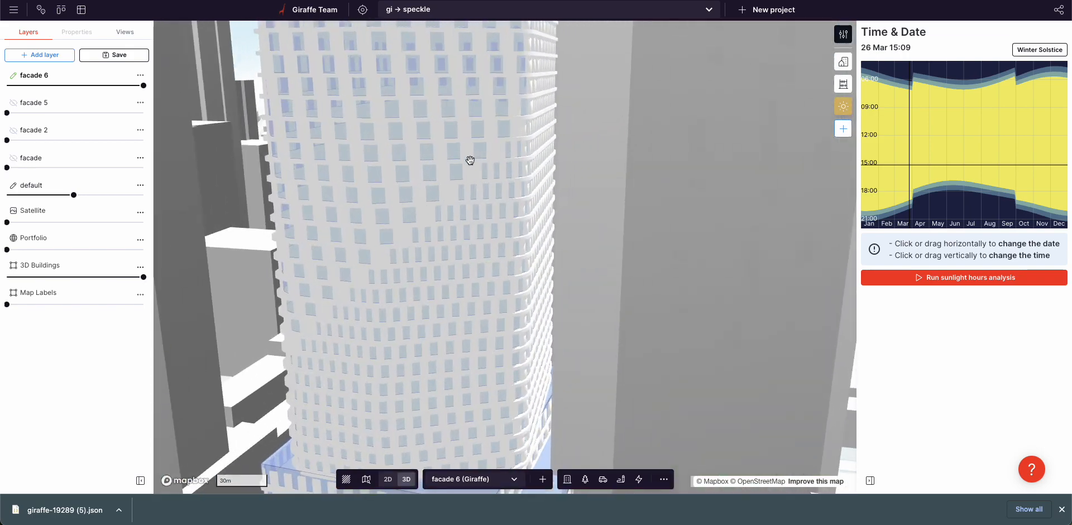
Lower the facade 6 layer's opacity to 92% while checking the facade up close
scroll(425, 175, "down", 5)
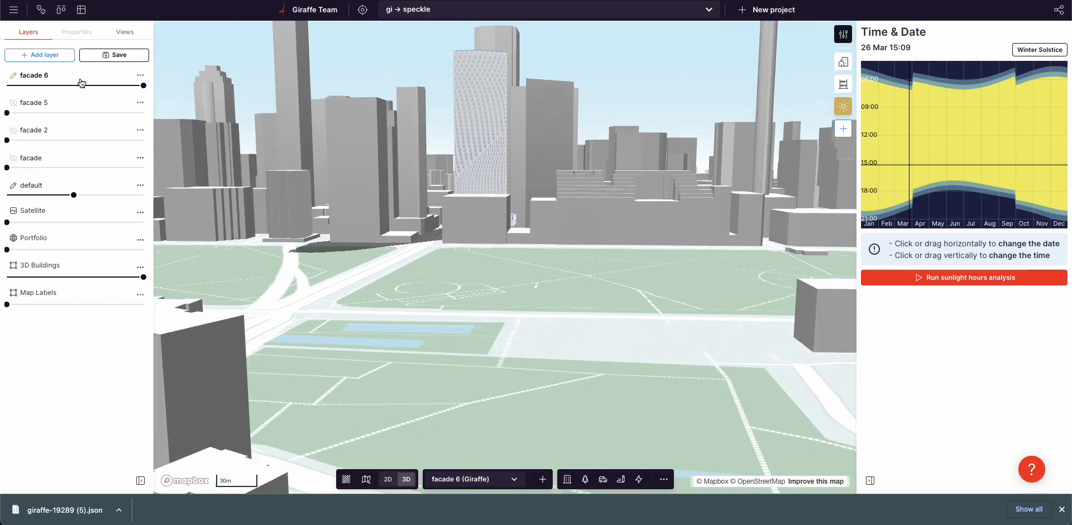
mouse_move(144, 85)
left_mouse_down()
mouse_move(91, 86)
mouse_move(127, 86)
left_mouse_up()
right_click_drag(433, 159, 453, 162)
scroll(409, 142, "up", 5)
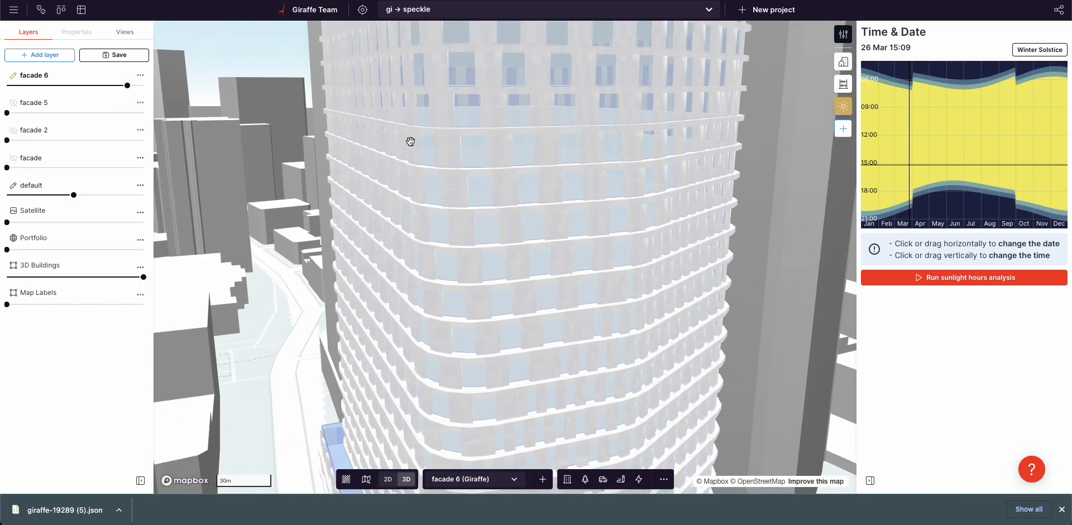
left_click_drag(127, 85, 132, 86)
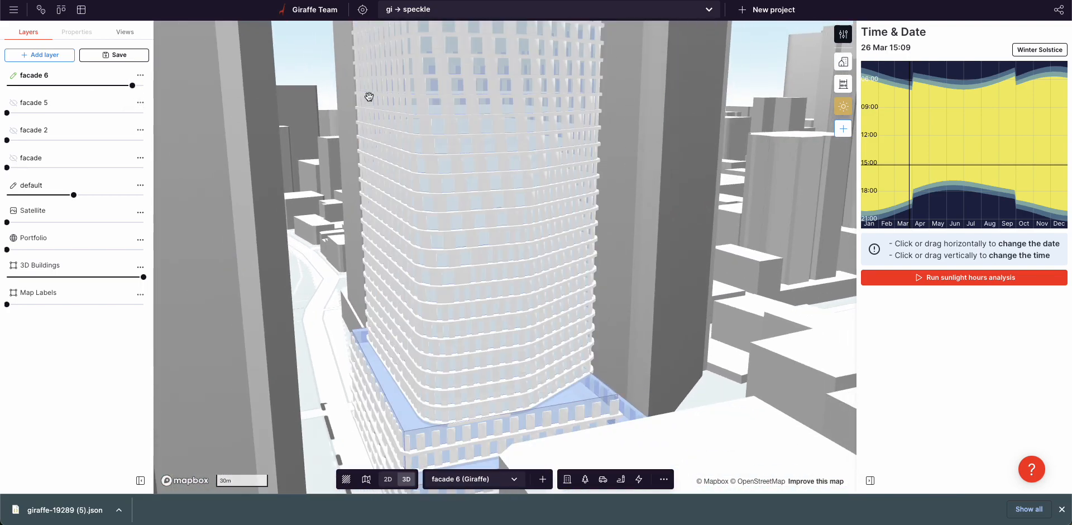
Inspect the facade from several sides and set the default layer's opacity to 100%
scroll(538, 196, "down", 5)
right_click_drag(552, 191, 481, 223)
scroll(482, 222, "down", 4)
right_click_drag(568, 218, 283, 192)
scroll(553, 201, "up", 5)
mouse_move(70, 195)
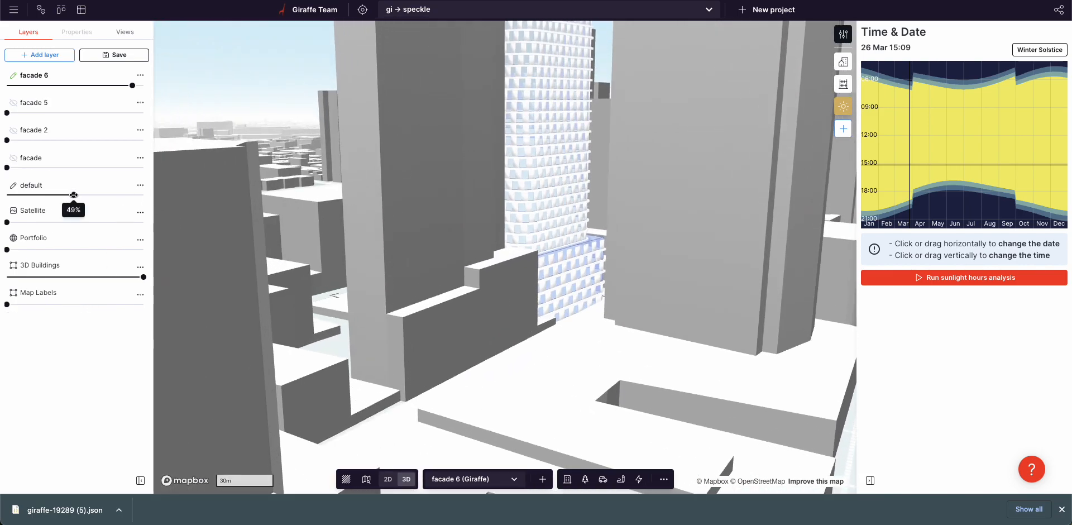
left_click_drag(73, 195, 453, 213)
right_click_drag(420, 217, 476, 242)
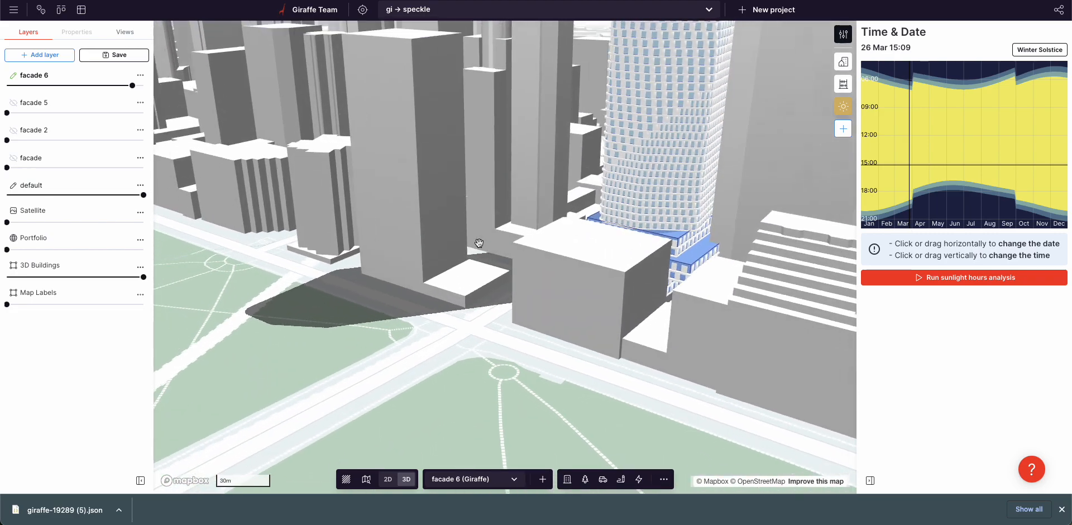
scroll(476, 242, "down", 3)
left_click_drag(357, 190, 306, 200)
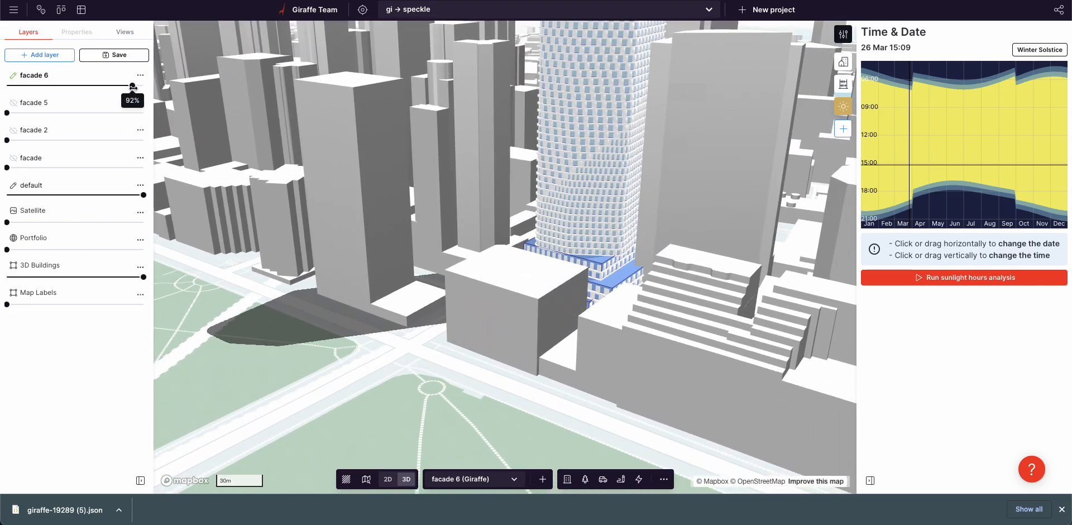
Hide the facade 6 and default layers and show the facade 5 layer
left_click_drag(133, 86, 7, 89)
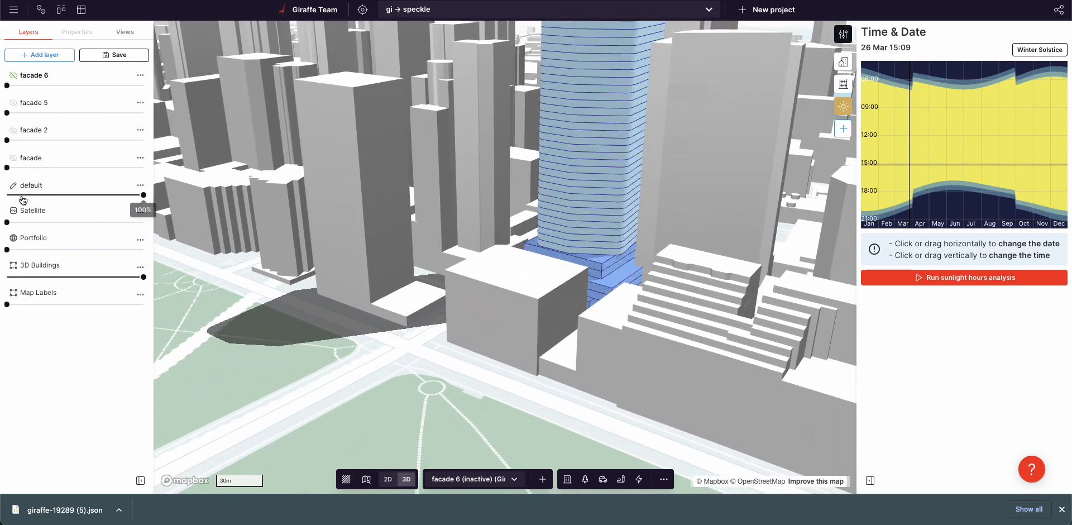
left_click_drag(23, 196, 6, 195)
left_click_drag(7, 112, 140, 112)
scroll(436, 151, "down", 3)
right_click_drag(436, 150, 296, 176)
Compare the earlier options by showing only the facade 2 layer and, in its place, the facade layer, each at full opacity
left_click_drag(139, 113, 175, 140)
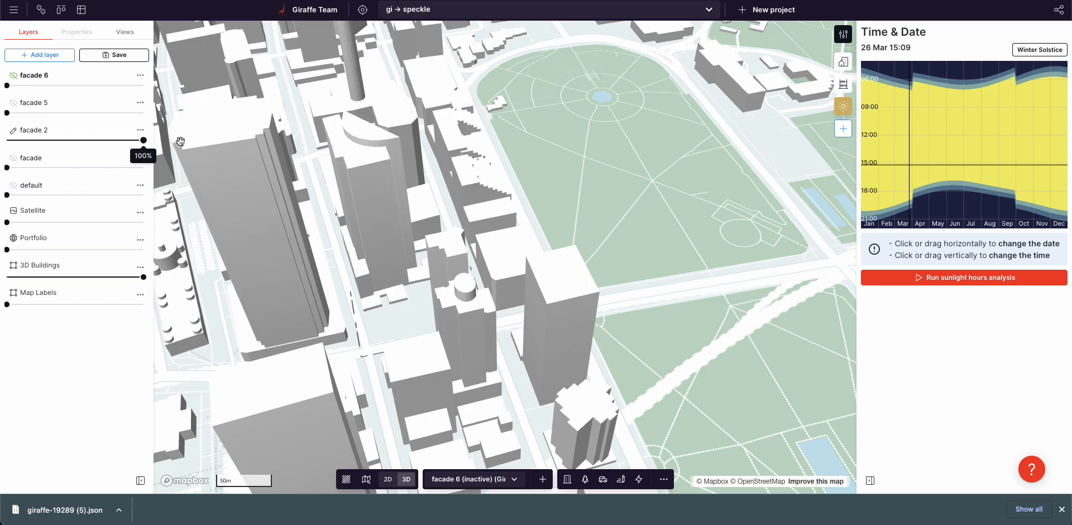
right_click_drag(383, 175, 340, 188)
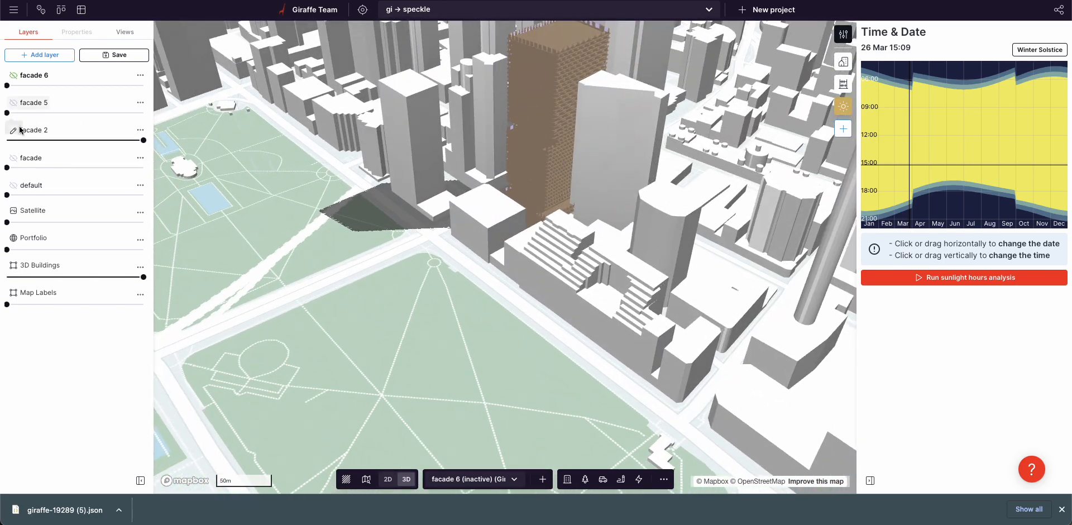
left_click_drag(144, 140, 143, 167)
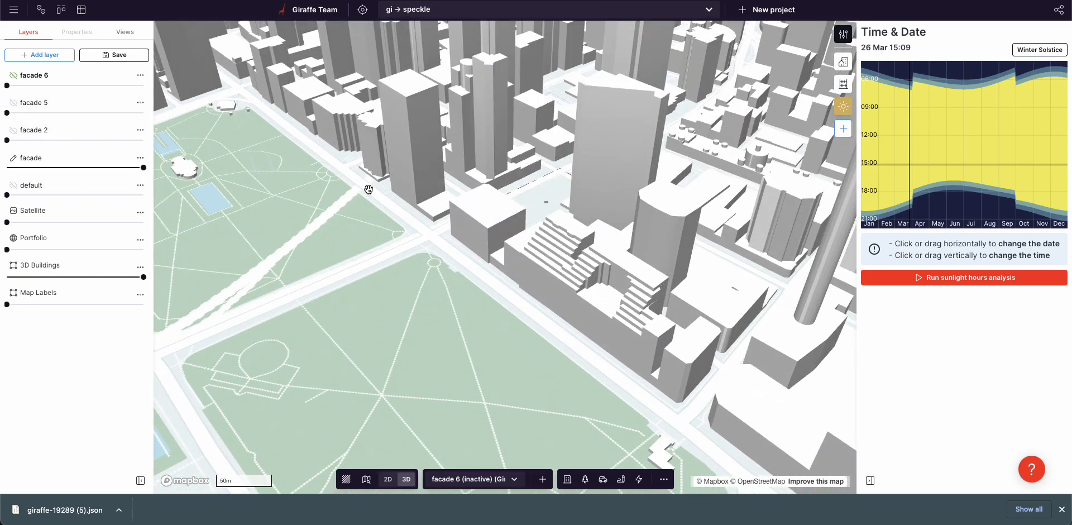
right_click_drag(346, 200, 407, 180)
Hide the facade layer and show the facade 6 layer at 100% opacity
left_click_drag(95, 167, 6, 167)
left_click_drag(7, 85, 175, 83)
Examine the facade 6 tower among the surrounding buildings from above and from different sides
right_click_drag(441, 229, 496, 225)
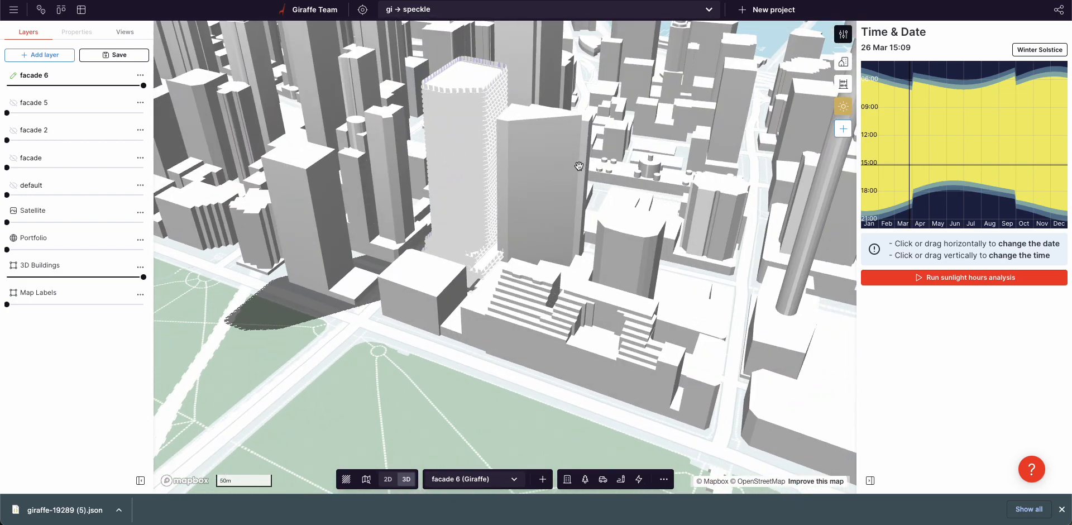
left_click_drag(586, 178, 594, 195)
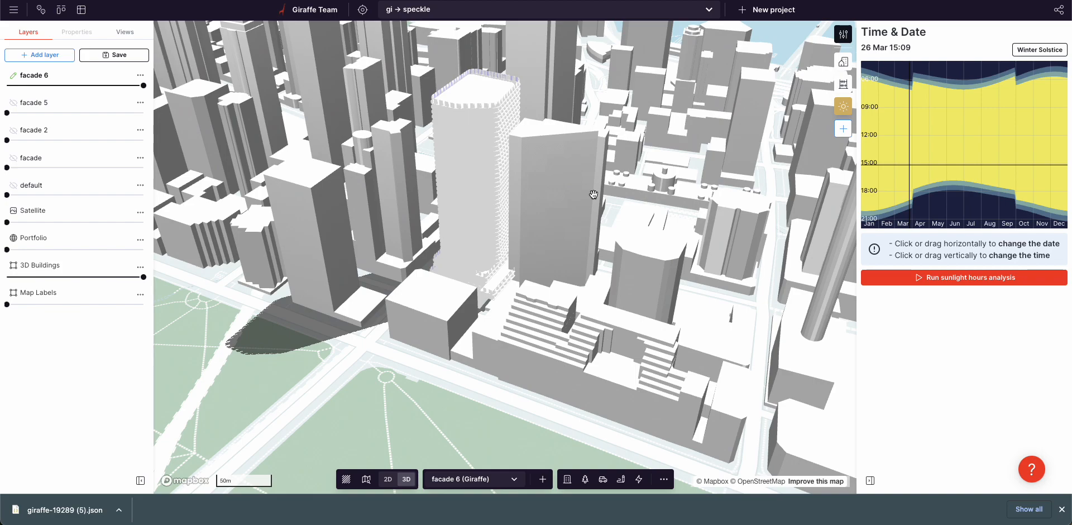
right_click_drag(548, 317, 556, 345)
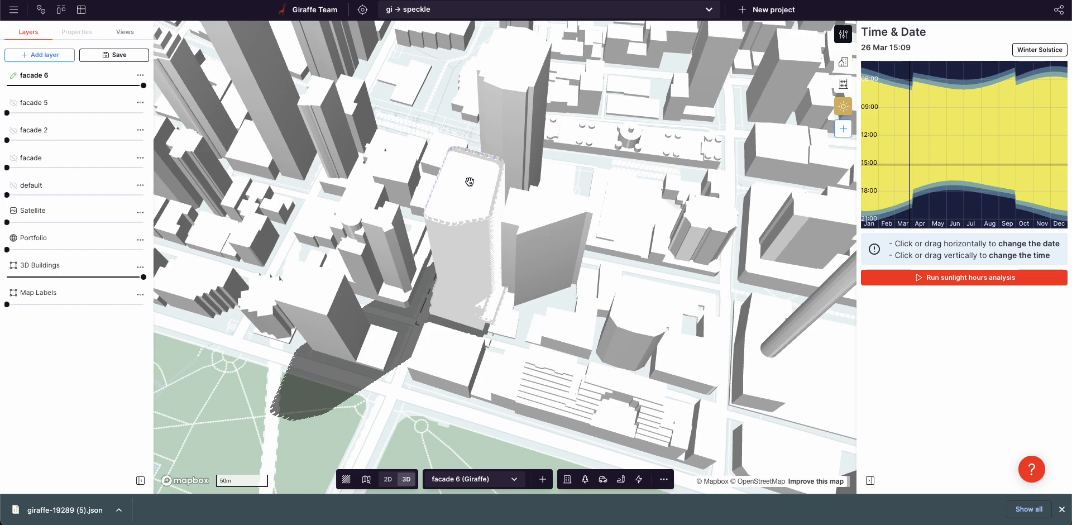
right_click_drag(464, 189, 450, 244)
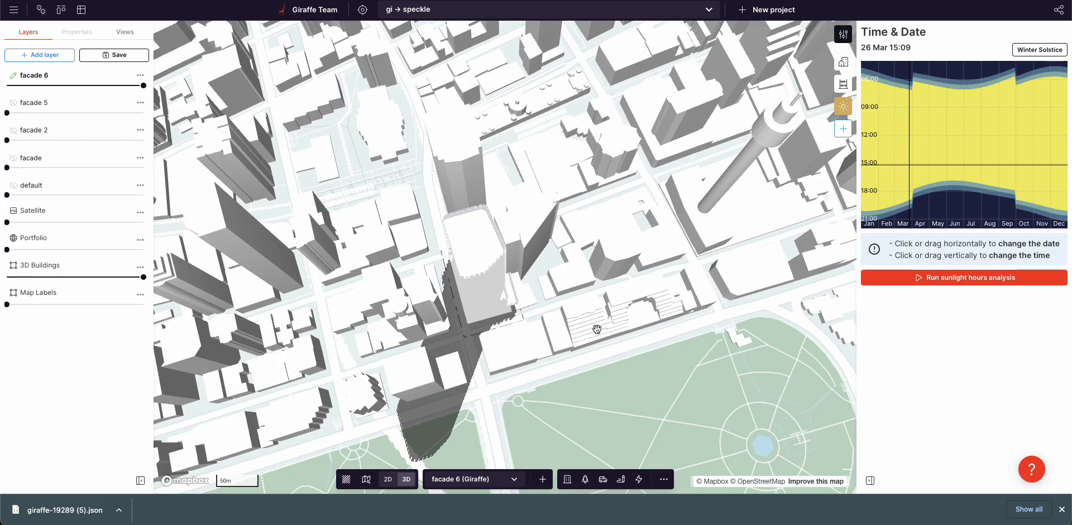
right_click_drag(501, 293, 553, 276)
right_click_drag(413, 291, 544, 253)
scroll(530, 235, "up", 5)
right_click_drag(567, 308, 560, 329)
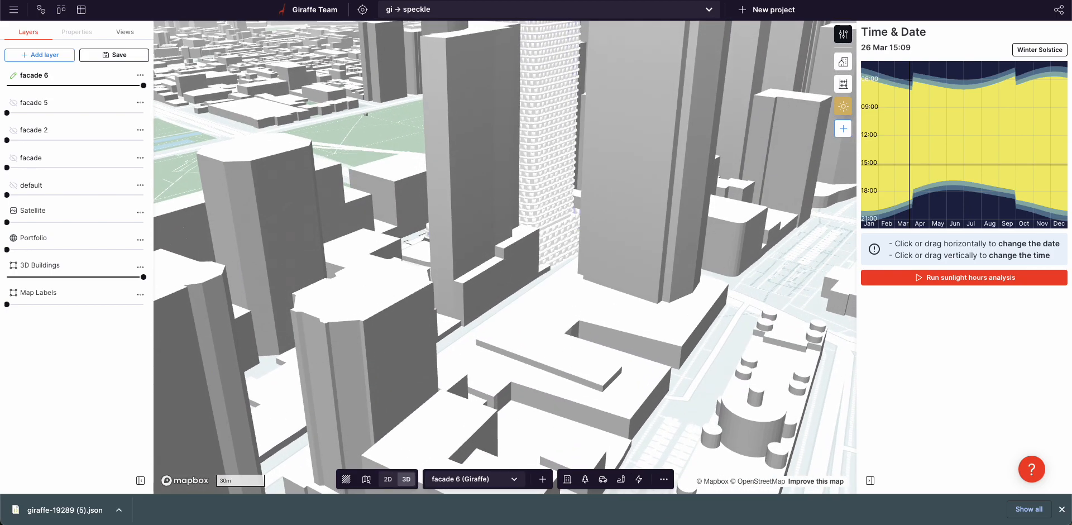
Switch to Rhino and delete the plain tower massing beside the detailed facade tower
key("super+Tab")
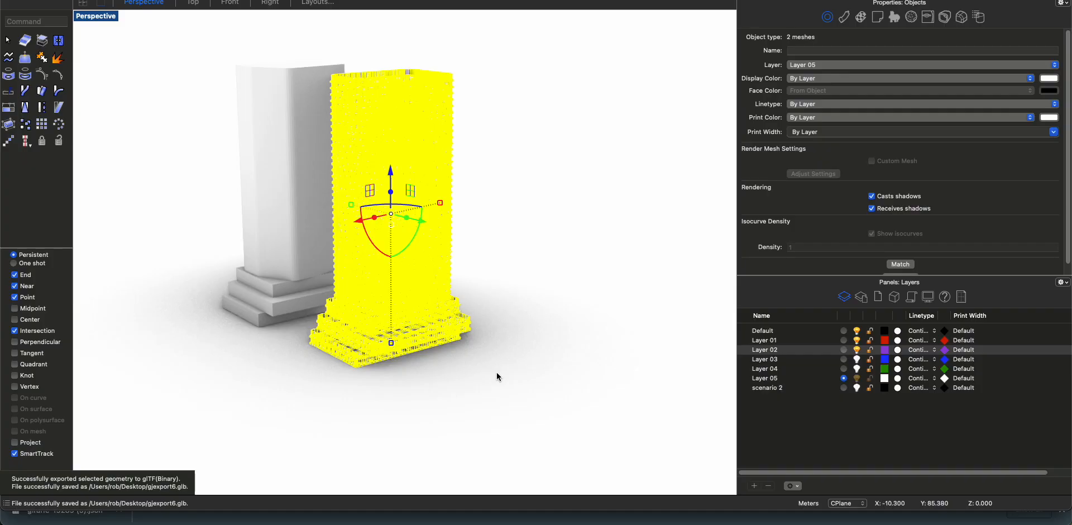
left_click(347, 397)
right_click_drag(318, 376, 303, 411)
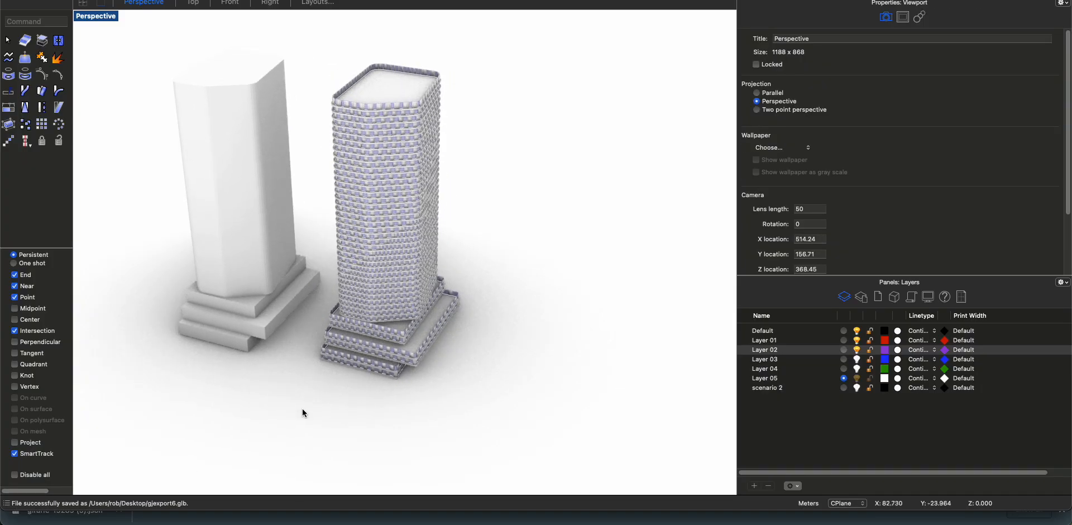
left_click(206, 189)
key("Delete")
right_click_drag(474, 270, 486, 249)
Start the Speckle connector and create a new stream named "white facade"
type("Speckle")
key("Return")
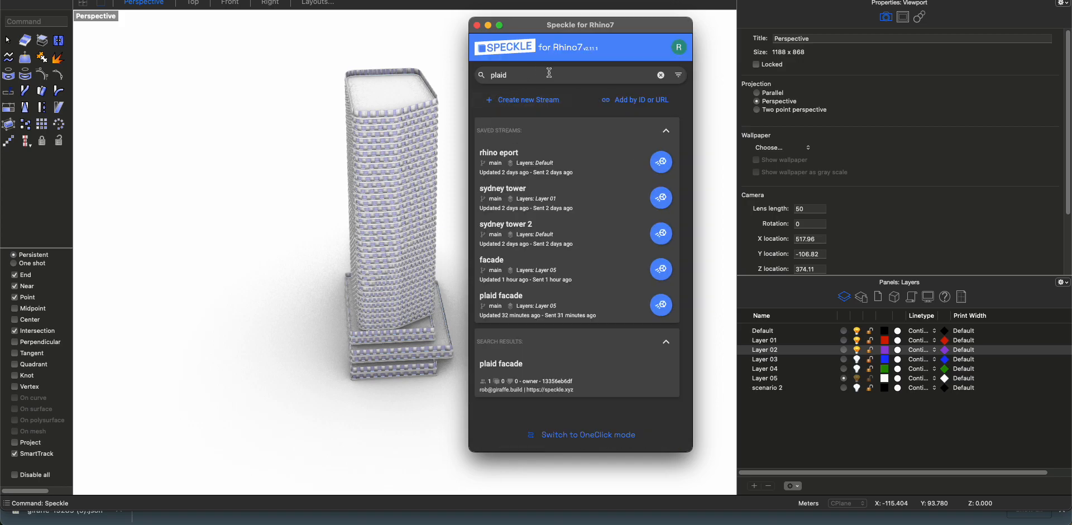
left_click(546, 101)
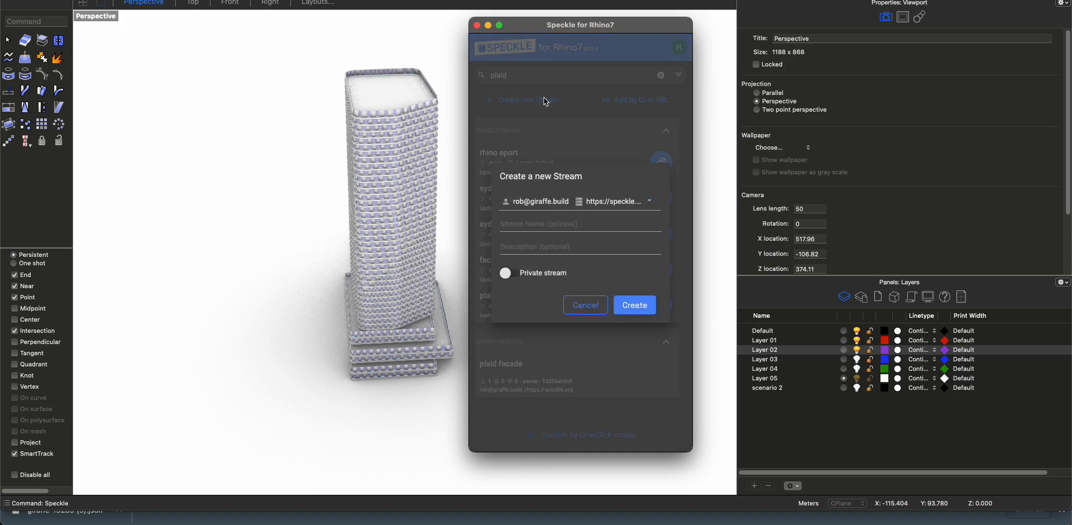
left_click(526, 223)
type("white facade")
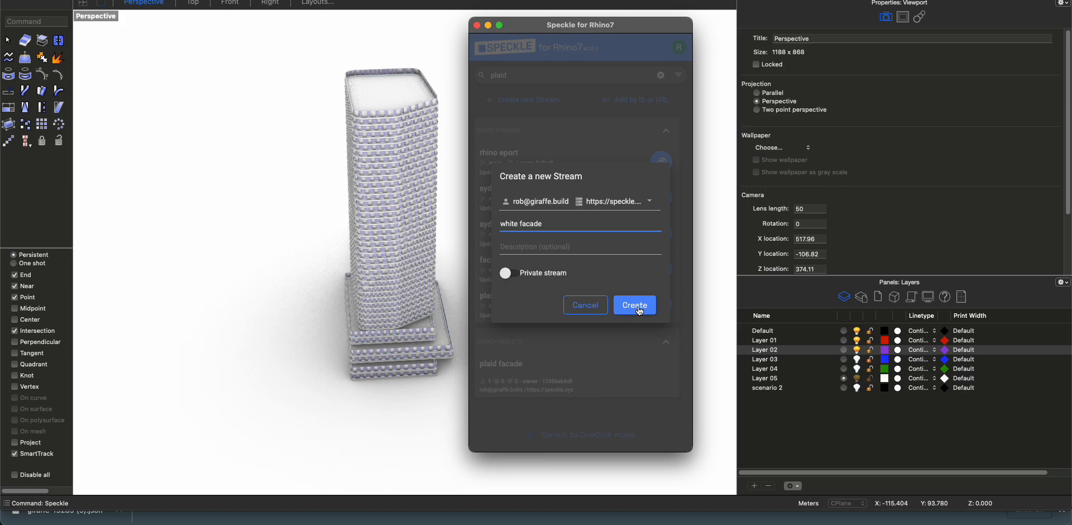
left_click(639, 308)
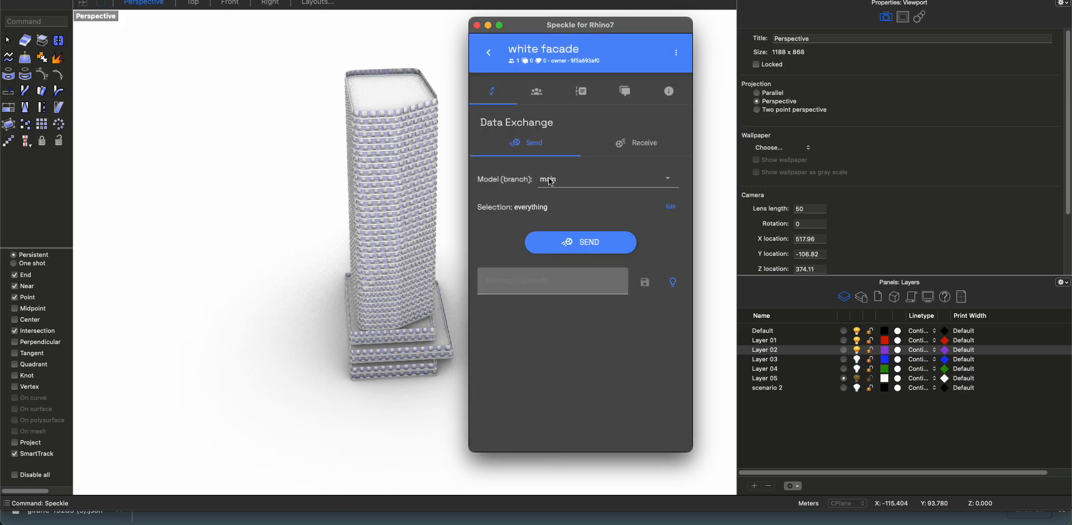
Limit the stream's selection to the objects on Layer 05 and send them to the main branch
left_click(517, 206)
left_click(512, 229)
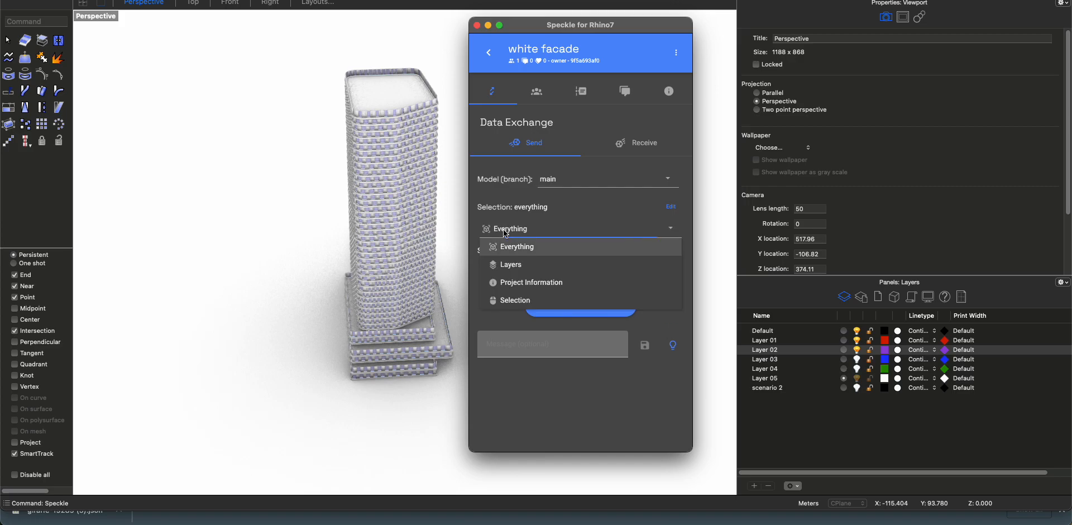
left_click(514, 266)
left_click(503, 312)
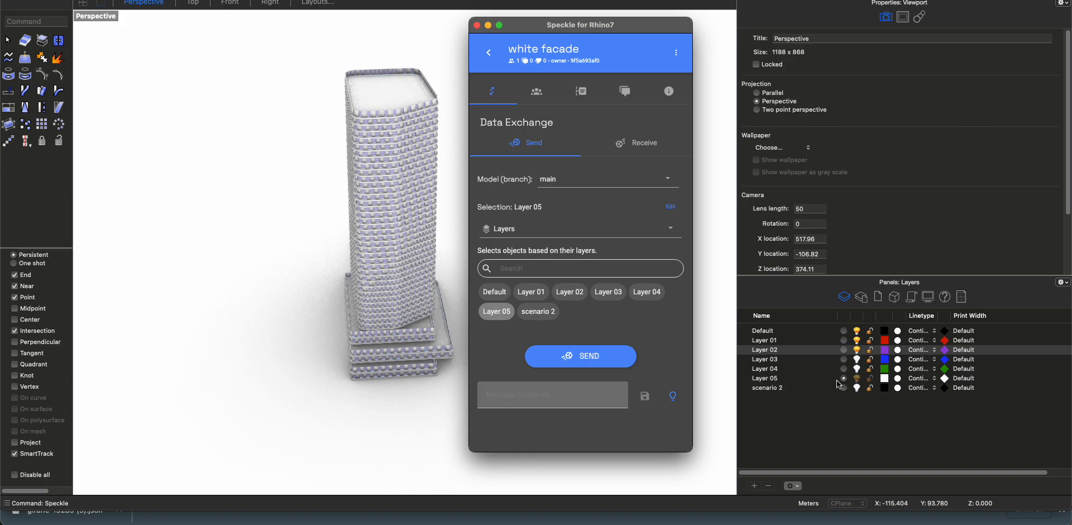
left_click(570, 364)
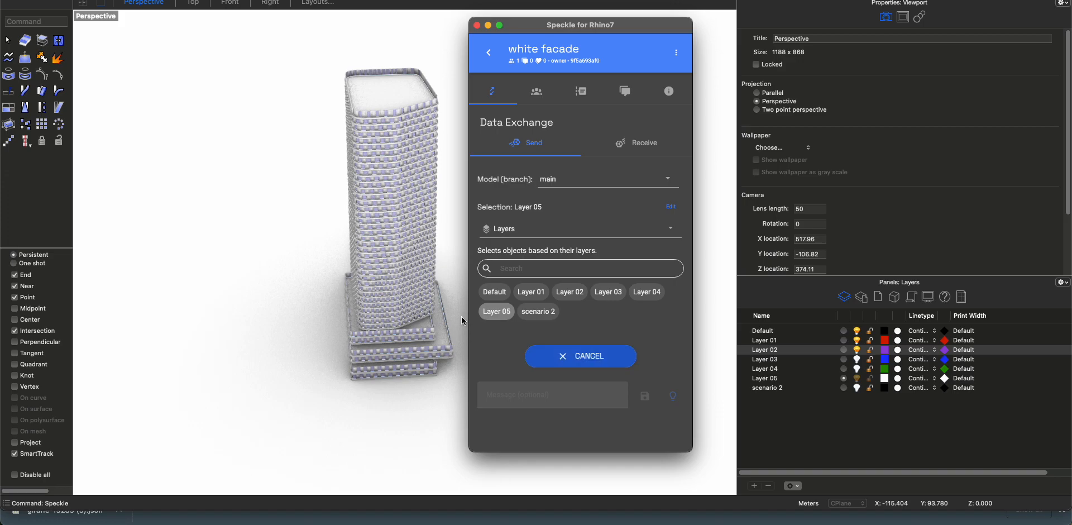
Examine the individual meshes that make up the facade tower on Layer 05 by selecting them one at a time
left_click(413, 301)
left_click(410, 314)
left_click(459, 348)
left_click(460, 352)
left_click(477, 398)
scroll(401, 235, "up", 5)
scroll(404, 239, "up", 5)
scroll(412, 257, "down", 8)
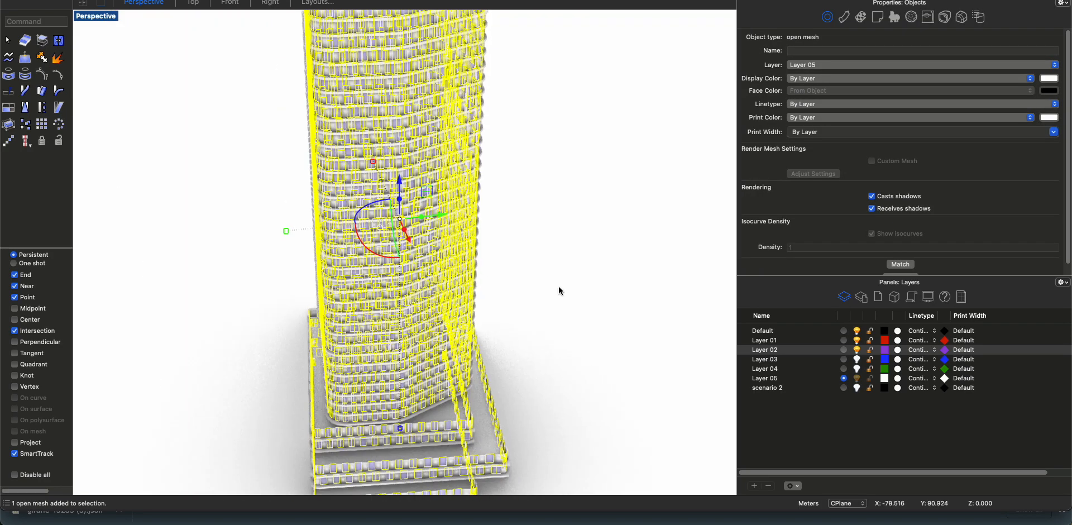
left_click(560, 291)
scroll(481, 388, "up", 5)
left_click(478, 386)
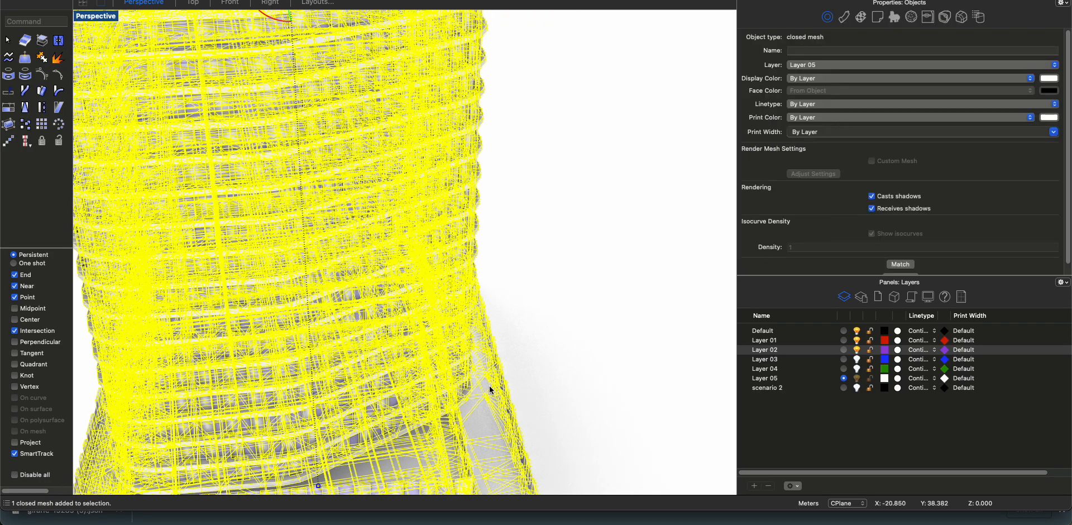
scroll(557, 358, "down", 4)
scroll(556, 360, "down", 5)
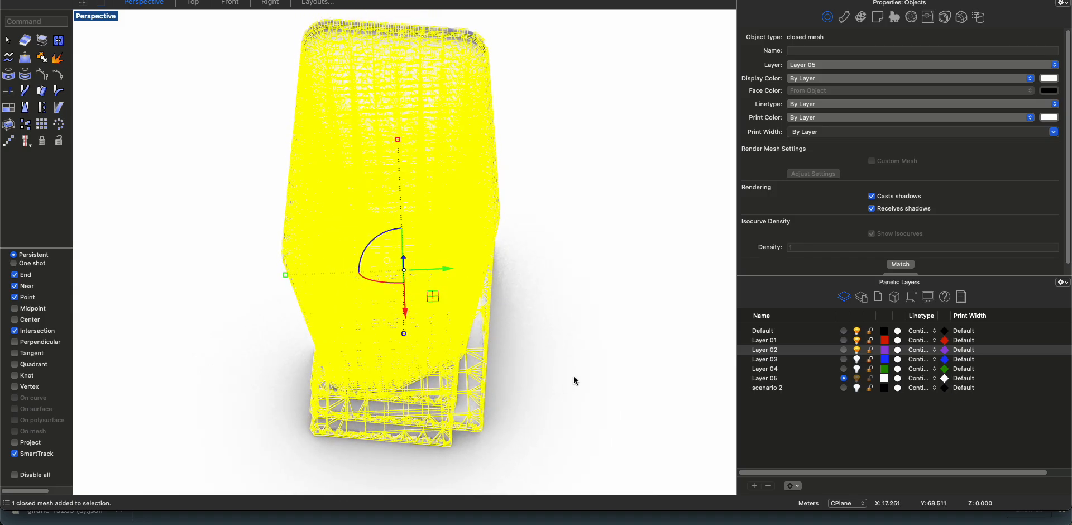
left_click(539, 423)
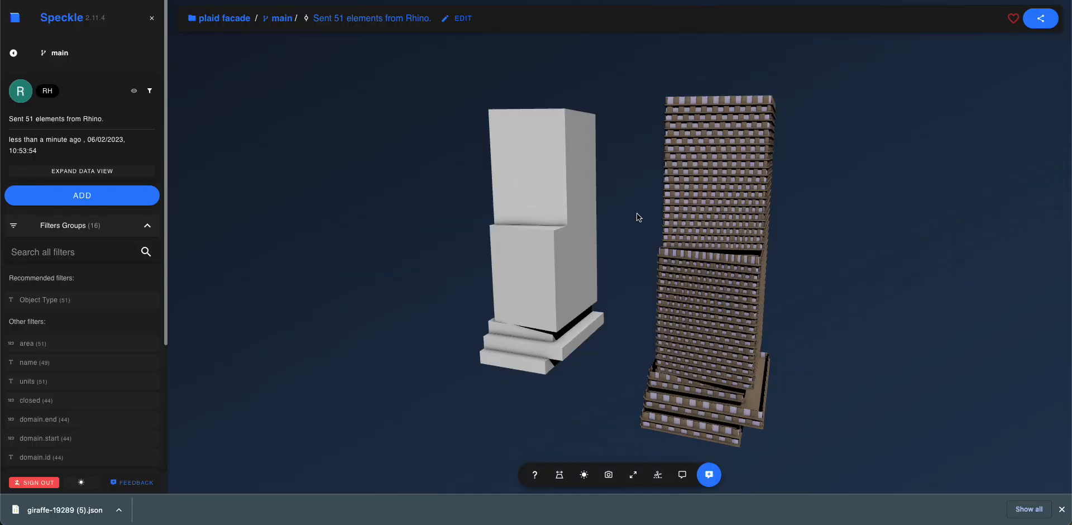
In Speckle's web app, leave the plaid facade model, refresh the streams list and open the white facade stream's latest commit
left_click_drag(639, 217, 544, 255)
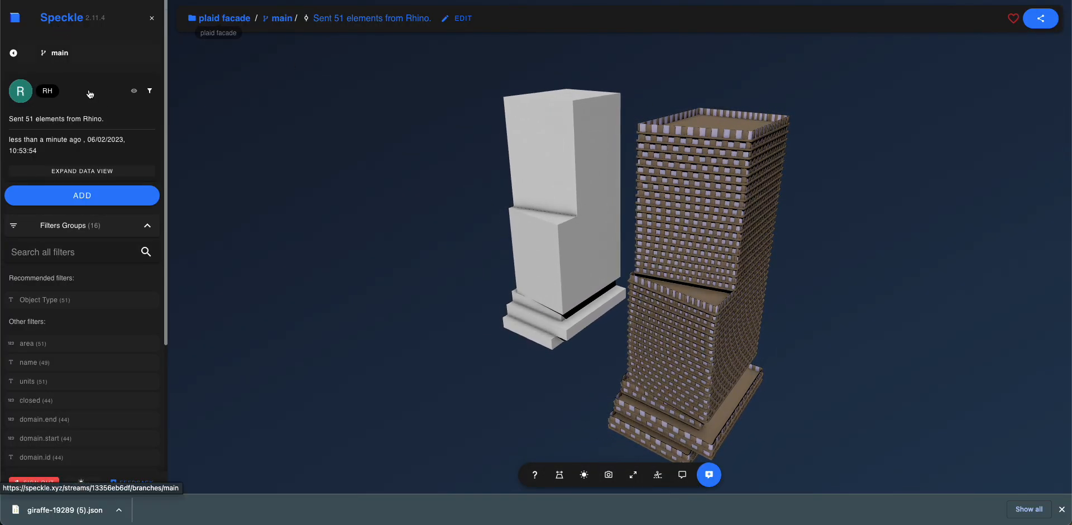
left_click(70, 16)
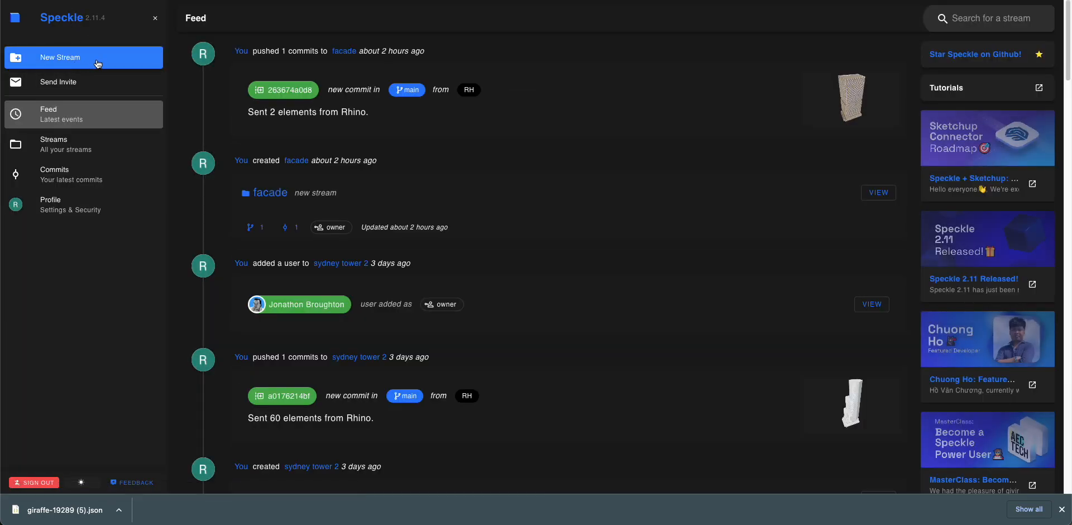
left_click(142, 144)
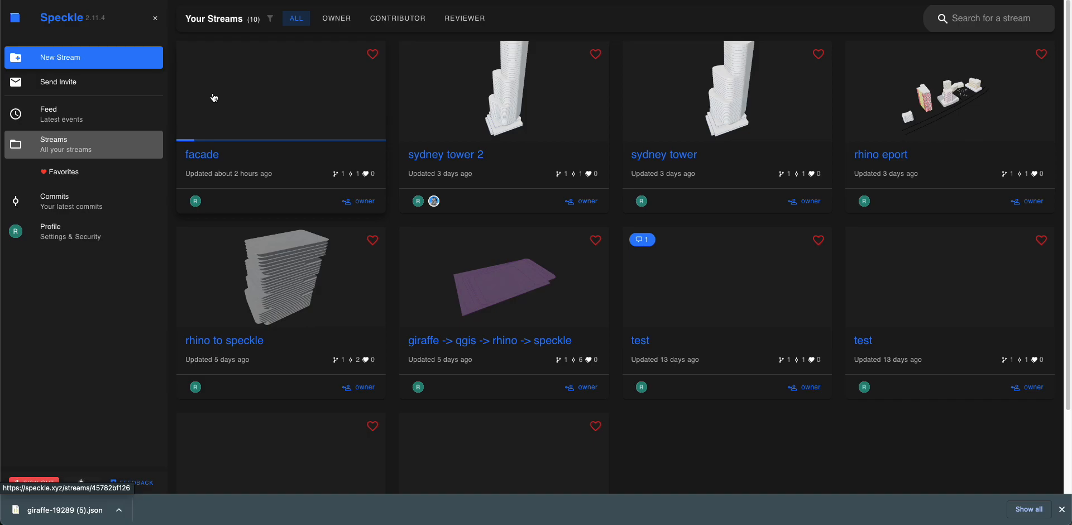
key("super+r")
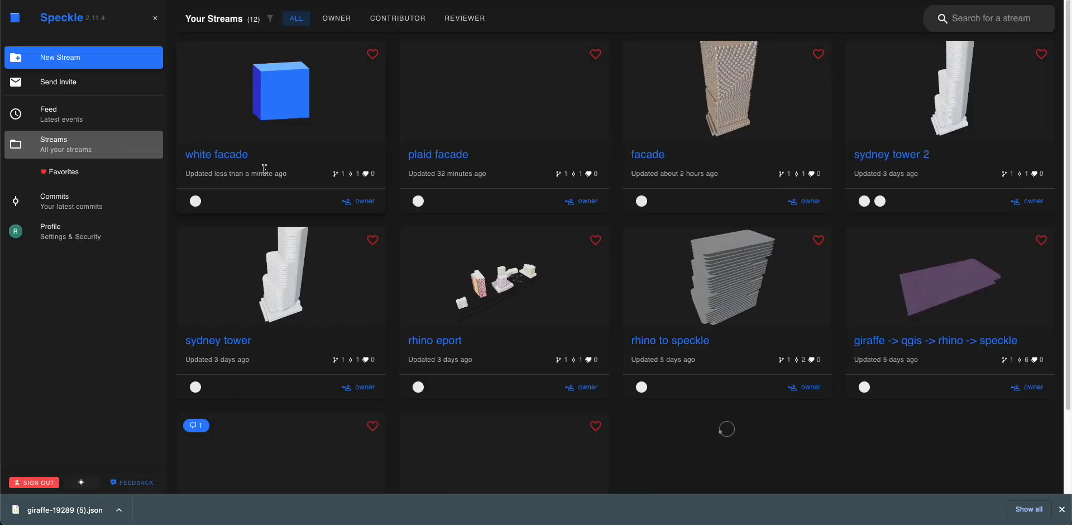
left_click(226, 161)
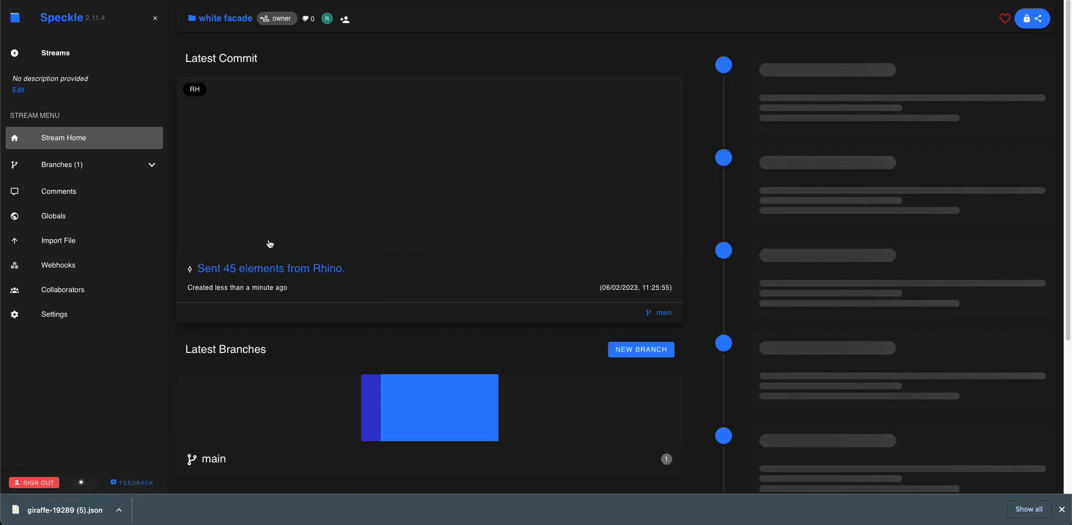
left_click(261, 269)
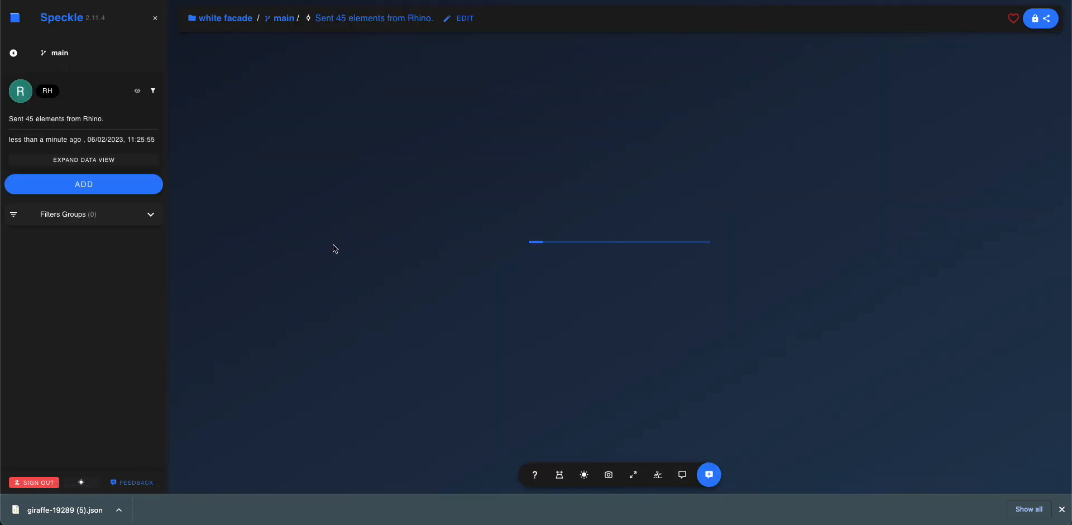
Filter the model by Object Type, hide the Mesh objects to inspect the polylines alone, and clear the filter
left_click_drag(453, 291, 513, 246)
left_click(51, 217)
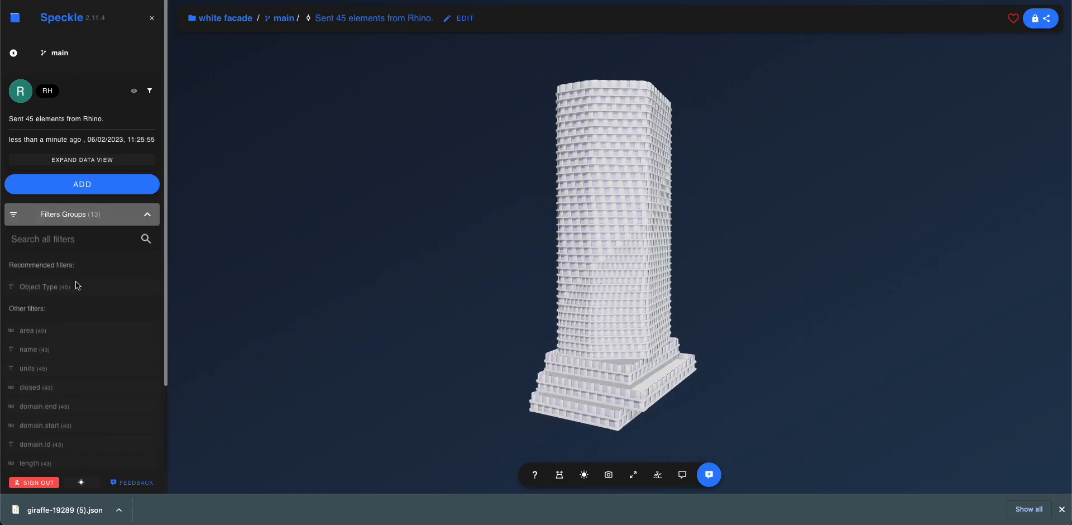
left_click(58, 287)
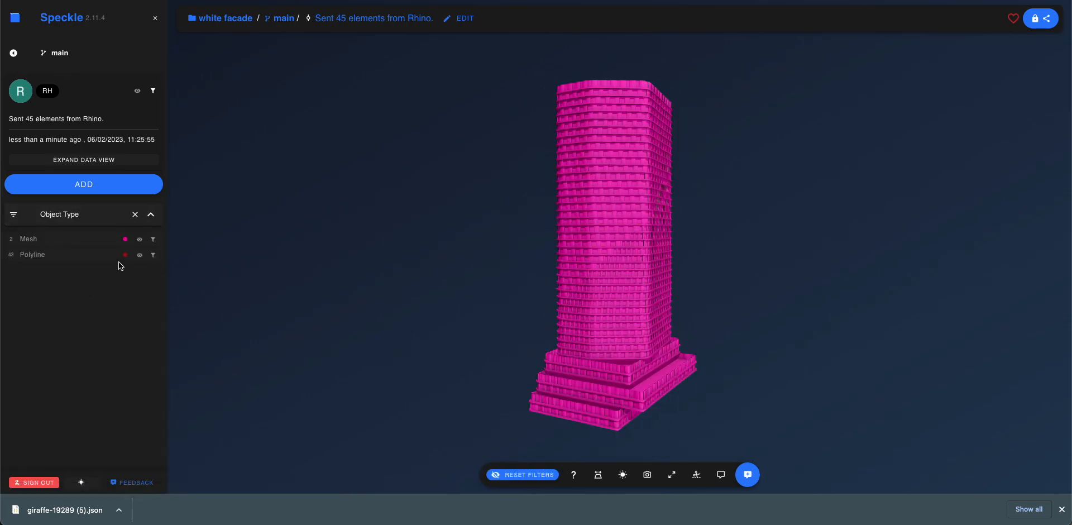
left_click(139, 239)
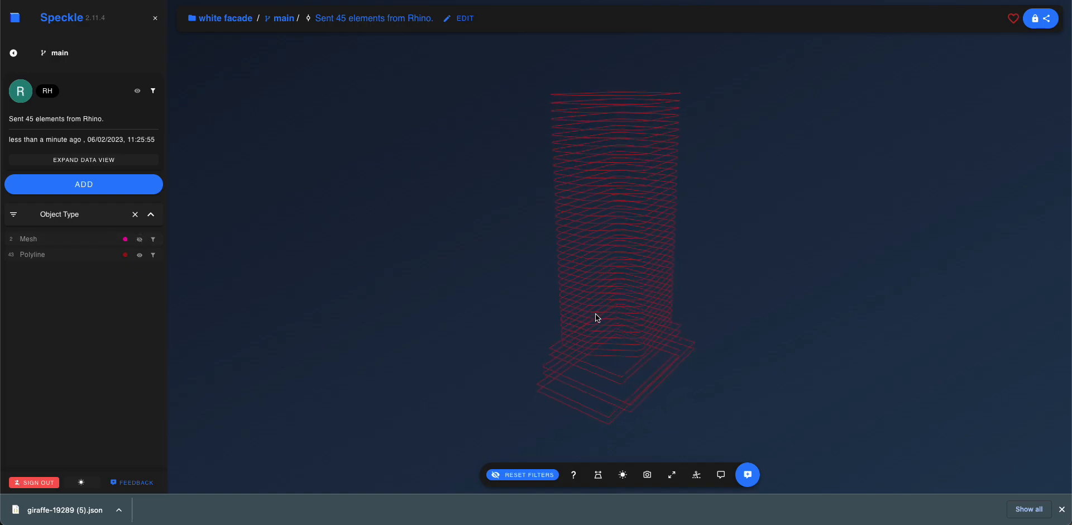
left_click_drag(486, 324, 705, 316)
left_click_drag(557, 222, 540, 292)
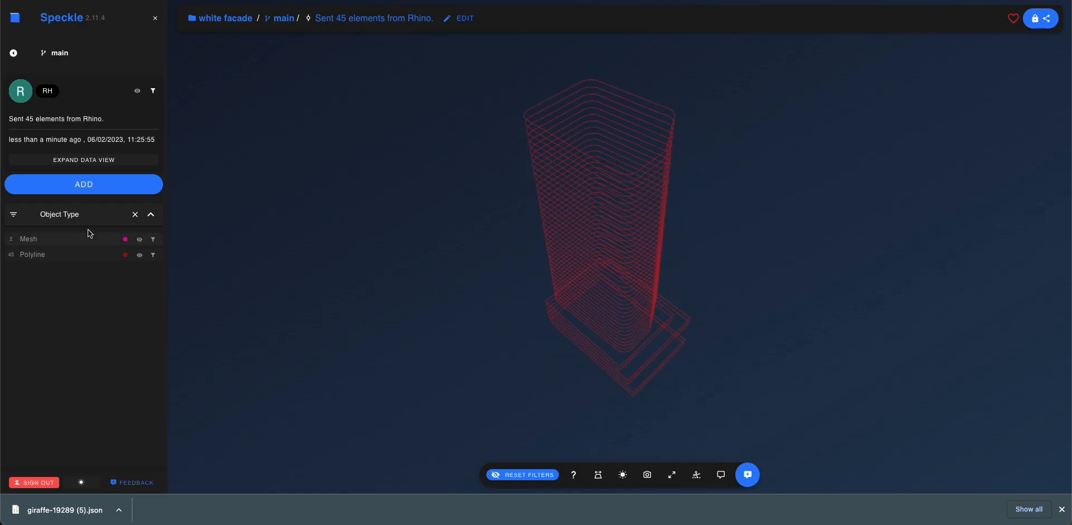
left_click(134, 214)
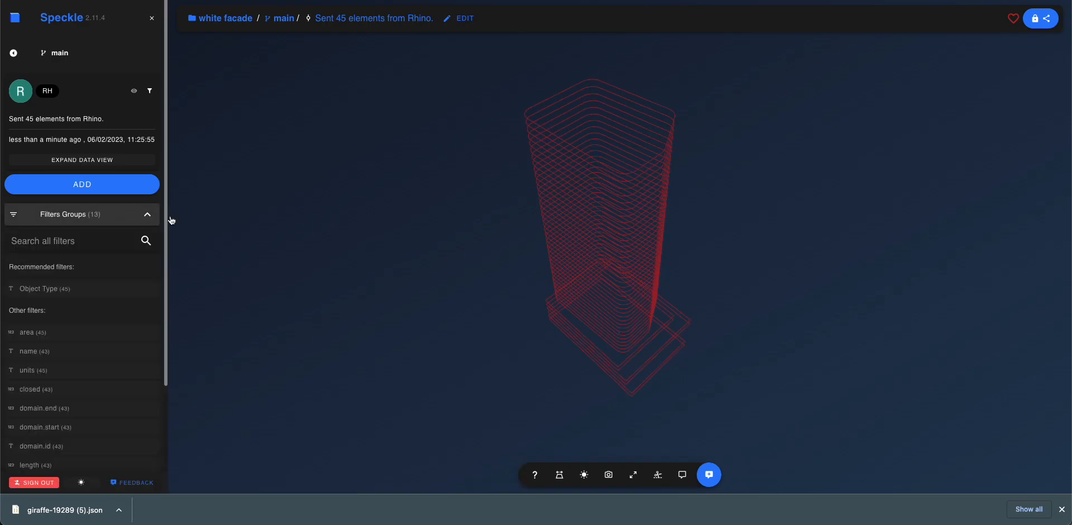
Examine the white facade tower's panels and floor bands up close, and the whole tower from different sides
mouse_move(779, 309)
left_mouse_down()
mouse_move(561, 287)
mouse_move(699, 323)
left_mouse_up()
scroll(699, 319, "up", 5)
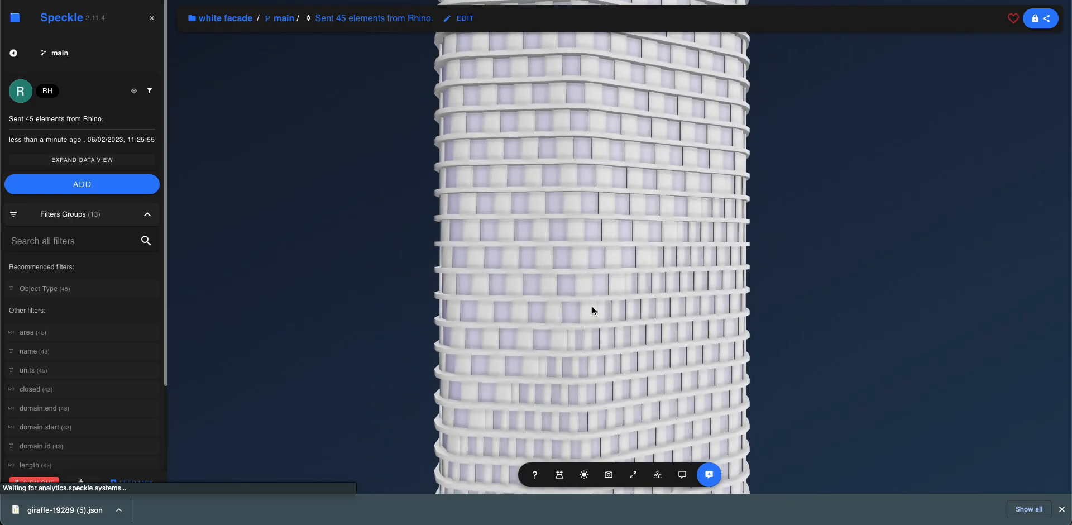
scroll(592, 306, "down", 5)
left_click_drag(646, 347, 580, 289)
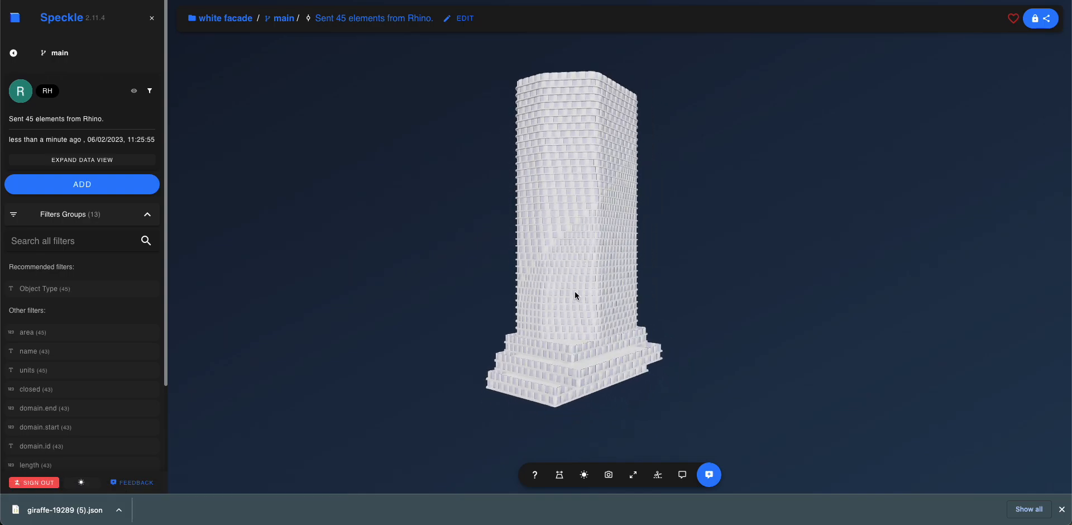
scroll(576, 283, "up", 6)
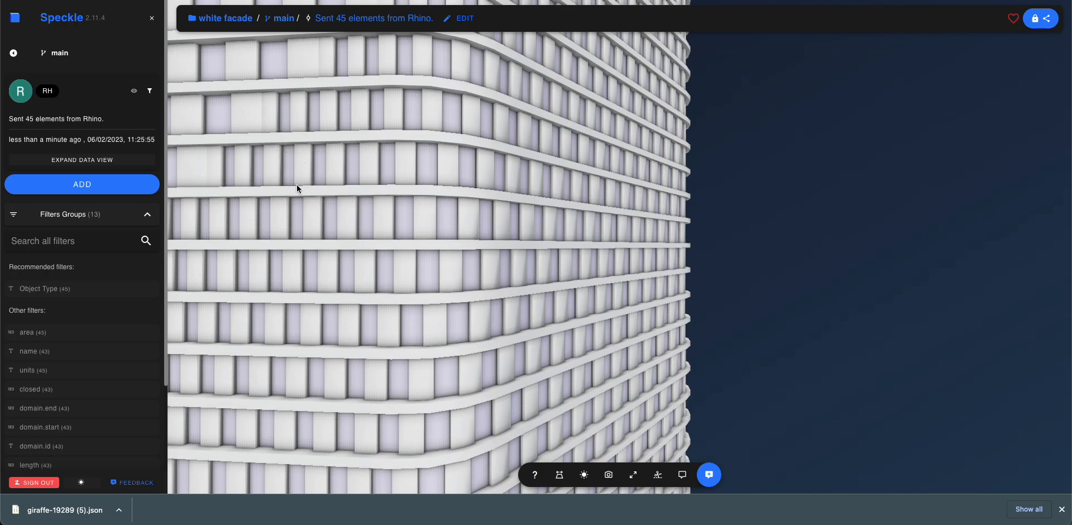
scroll(605, 202, "down", 5)
left_click_drag(575, 201, 655, 237)
scroll(652, 235, "up", 5)
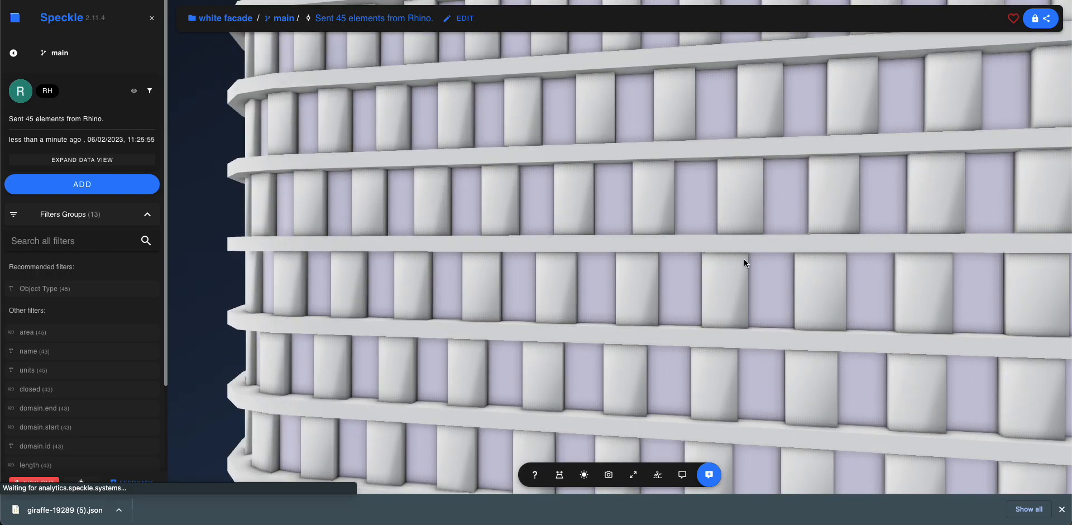
scroll(743, 259, "down", 10)
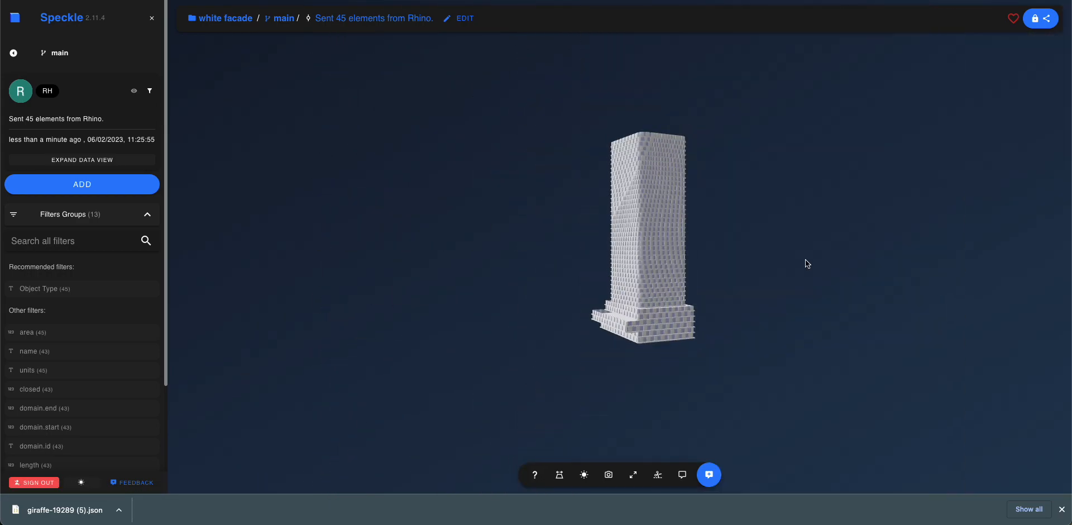
scroll(641, 237, "up", 5)
left_click_drag(654, 105, 622, 145)
left_click_drag(603, 229, 694, 237)
scroll(770, 257, "up", 5)
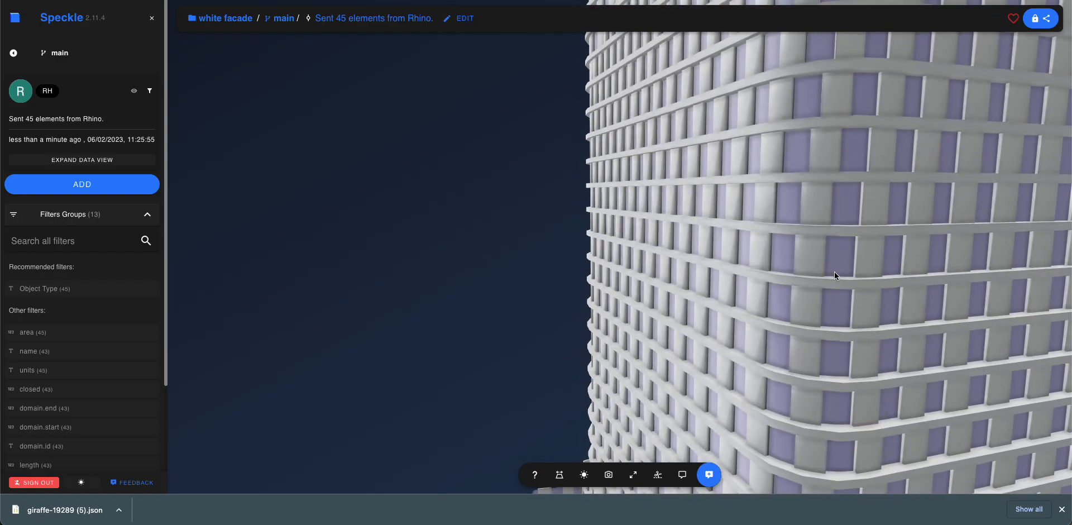
scroll(823, 266, "down", 6)
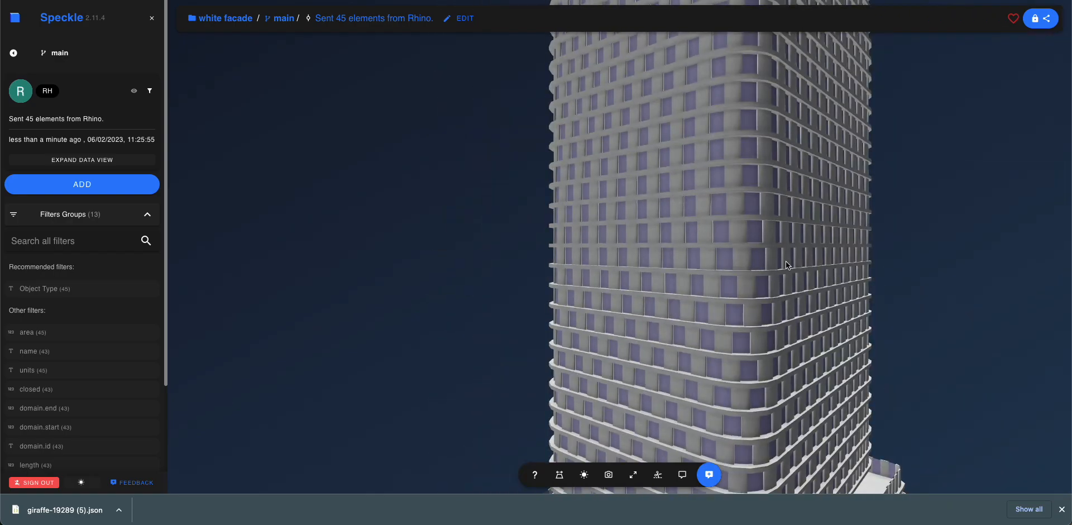
left_click_drag(786, 260, 561, 239)
scroll(694, 226, "down", 1)
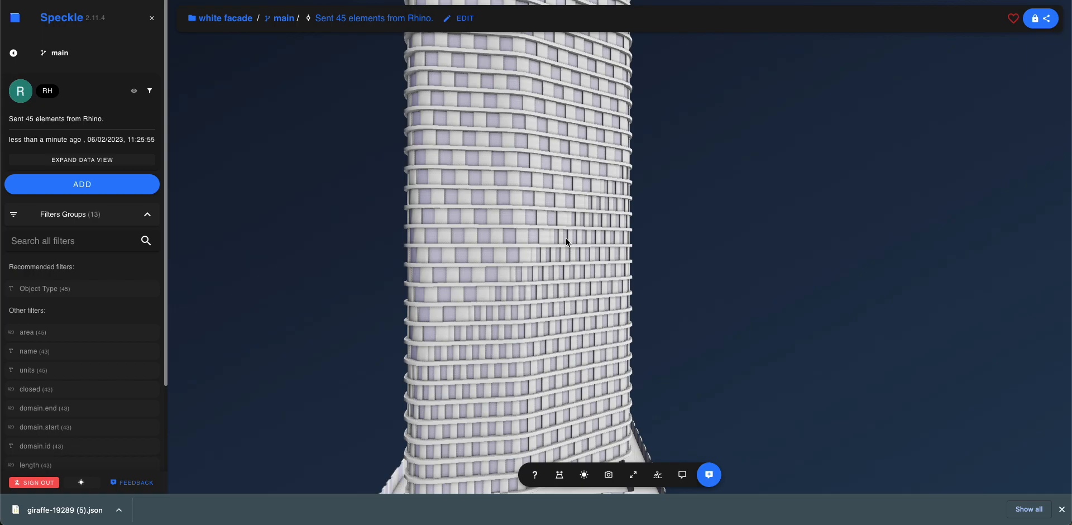
mouse_move(565, 239)
left_mouse_down()
mouse_move(488, 267)
mouse_move(508, 256)
mouse_move(364, 263)
mouse_move(642, 272)
mouse_move(619, 276)
left_mouse_up()
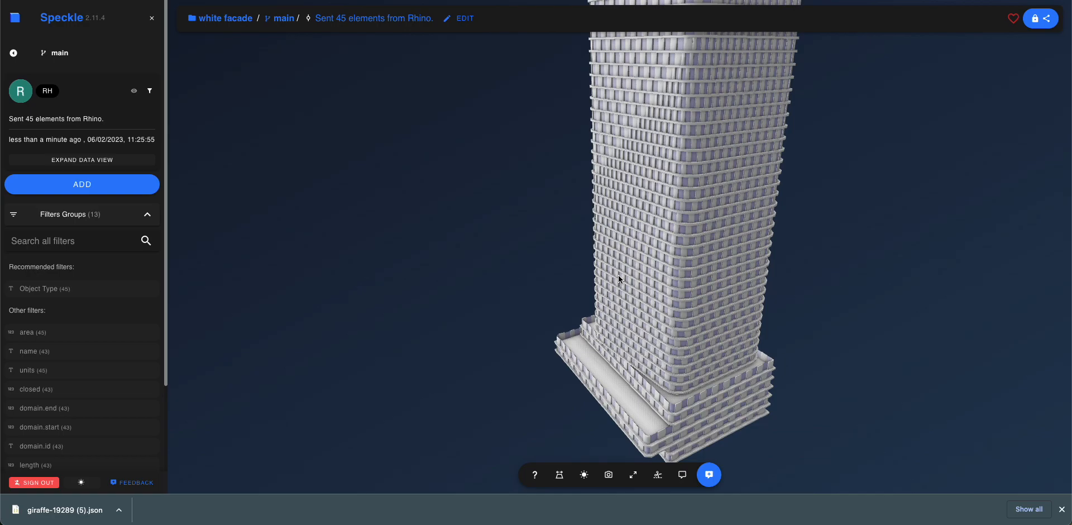
left_click_drag(618, 275, 682, 273)
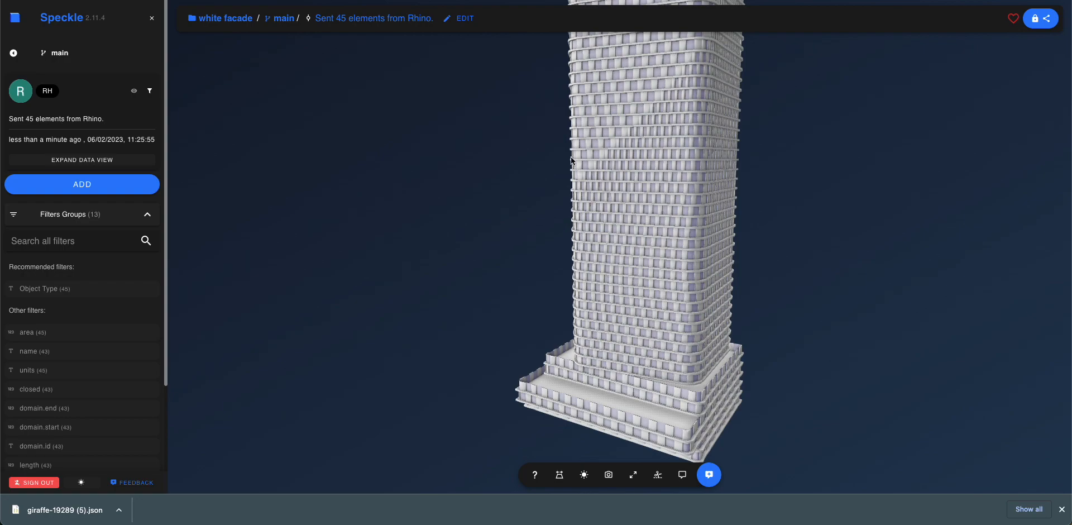
Switch back to the Giraffe project and view the facade 6 tower from another side
key("ctrl+Tab")
right_click_drag(419, 226, 192, 212)
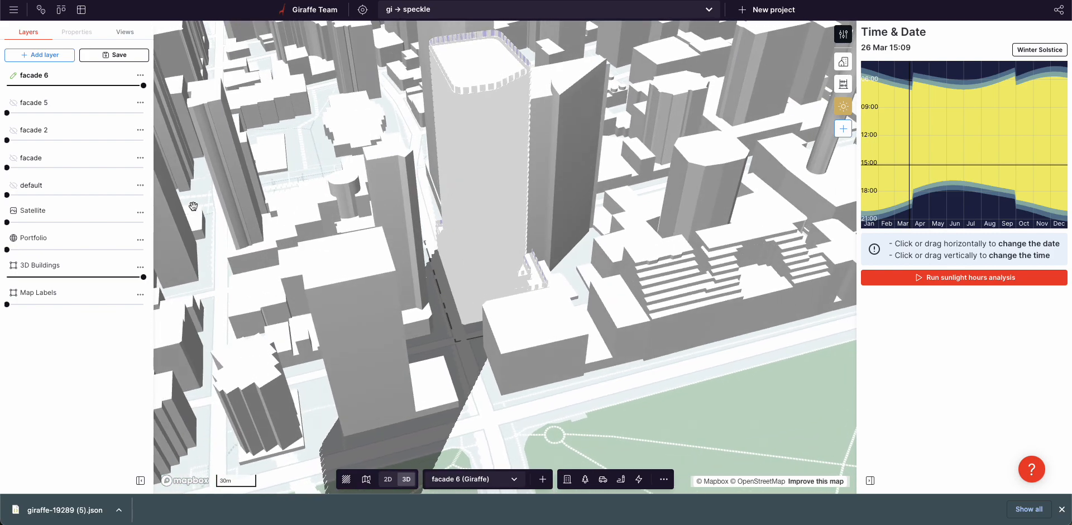
Replace the sun settings with the building area metrics and show the default layer at full opacity together with facade 6
left_click(843, 61)
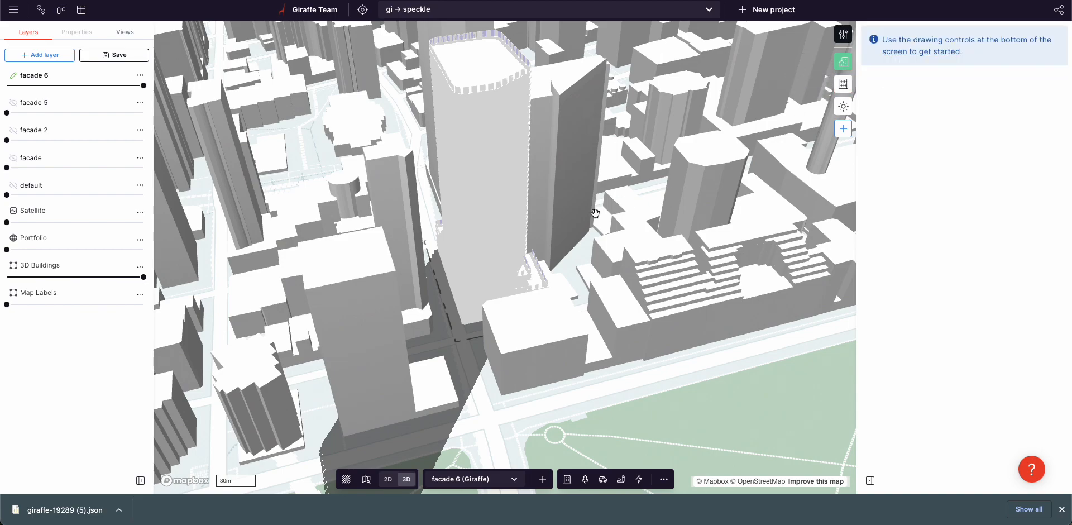
left_click_drag(7, 195, 144, 195)
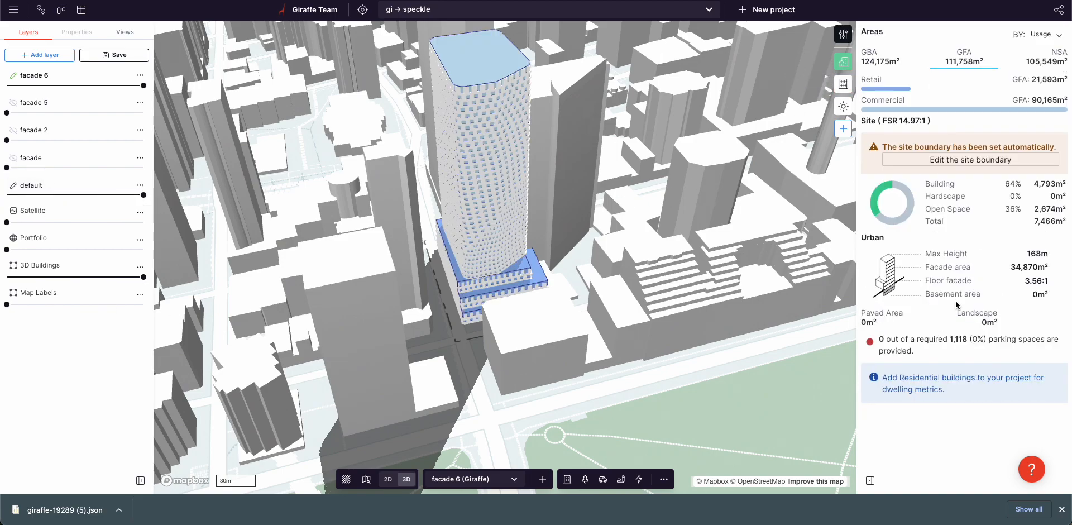
left_click_drag(683, 255, 697, 269)
right_click_drag(697, 268, 684, 270)
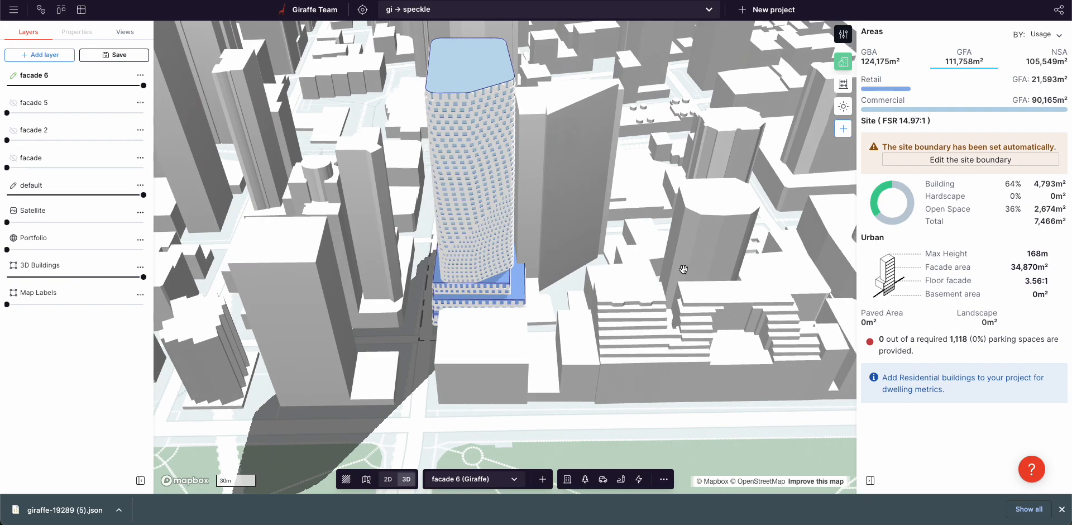
Examine the combined facade 6 and default tower from the opposite side, up close at its floor bands and among the surrounding buildings
right_click_drag(629, 185, 529, 179)
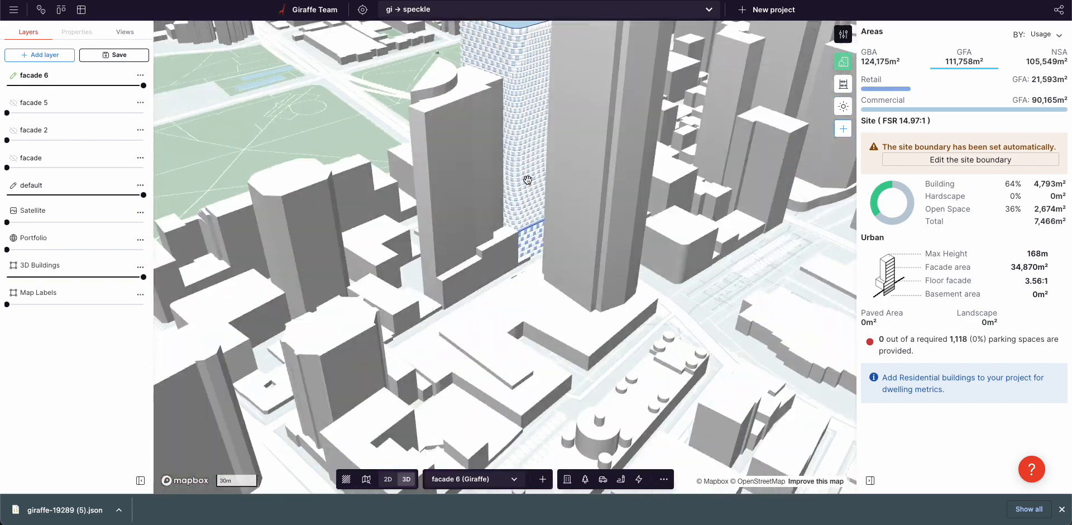
scroll(531, 158, "up", 2)
scroll(532, 158, "up", 5)
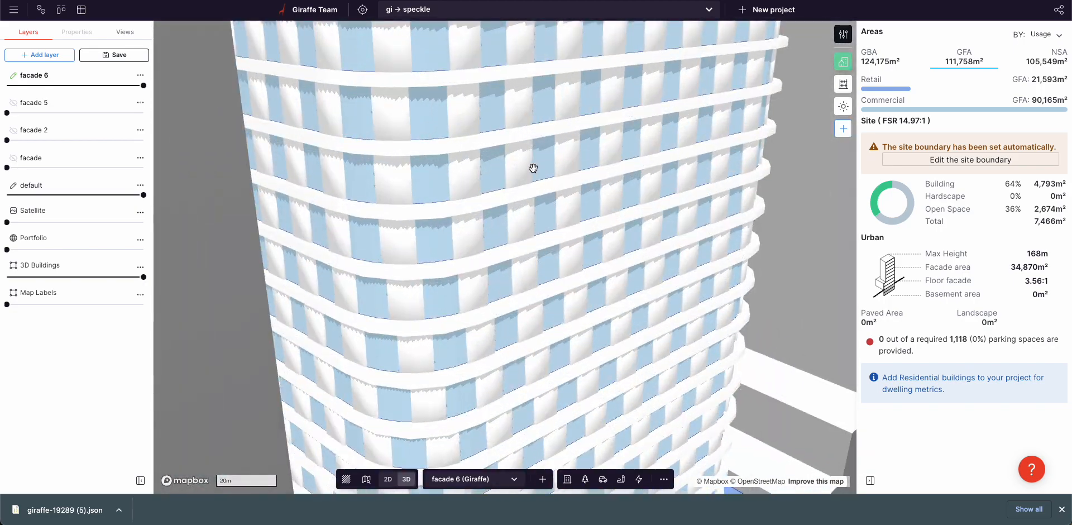
right_click_drag(533, 168, 641, 120)
scroll(643, 129, "up", 5)
scroll(642, 136, "down", 6)
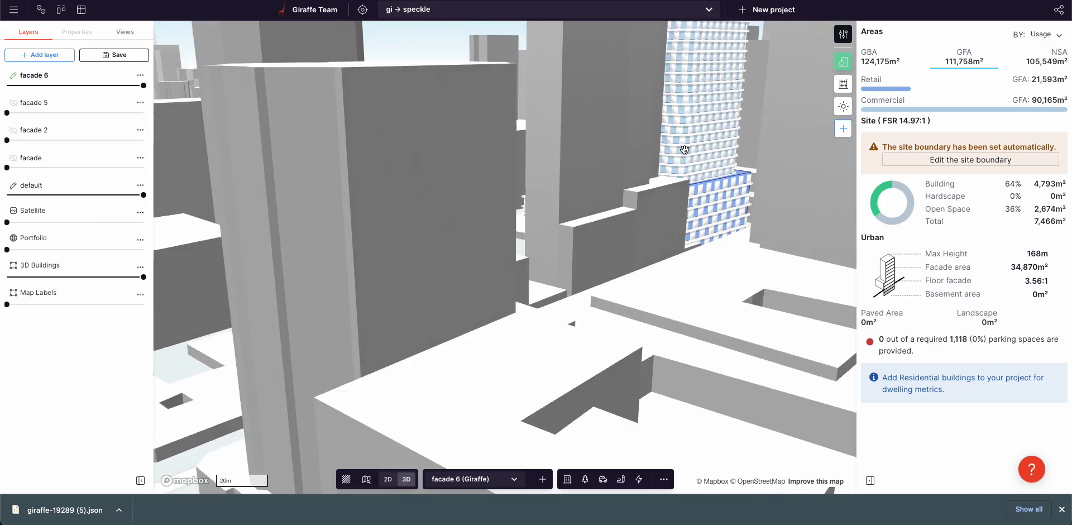
right_click_drag(684, 149, 680, 171)
left_click_drag(679, 171, 662, 282)
scroll(662, 281, "down", 4)
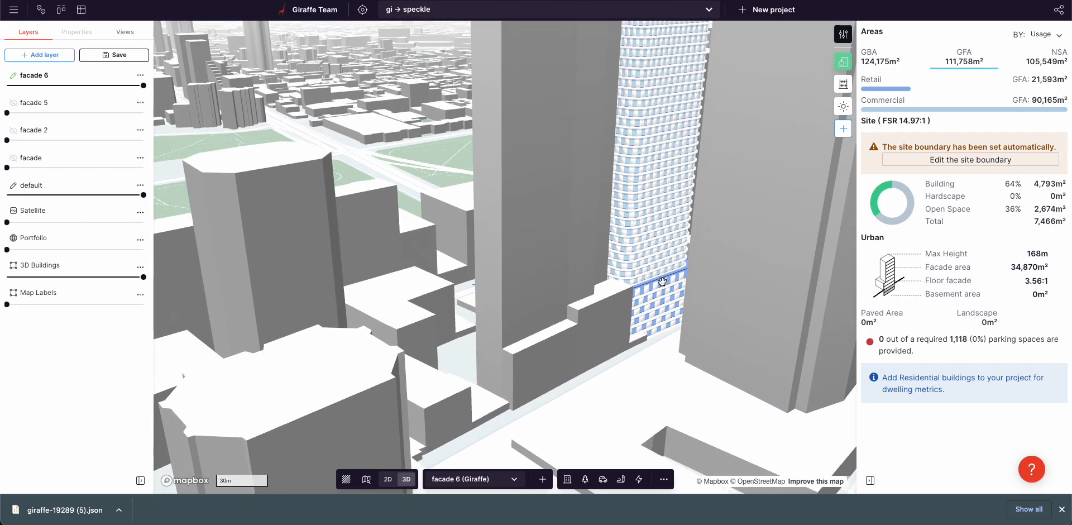
right_click_drag(703, 292, 649, 315)
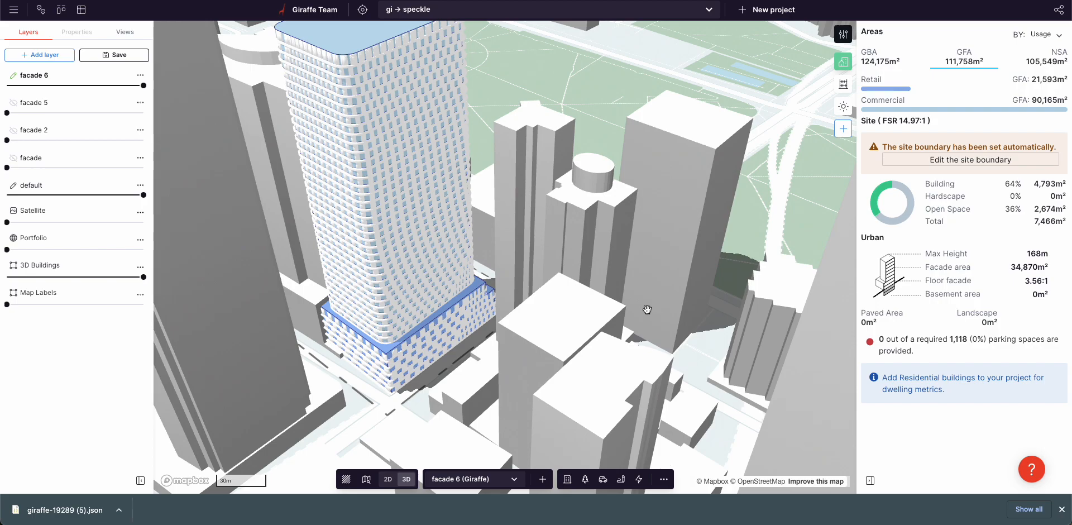
scroll(599, 328, "down", 5)
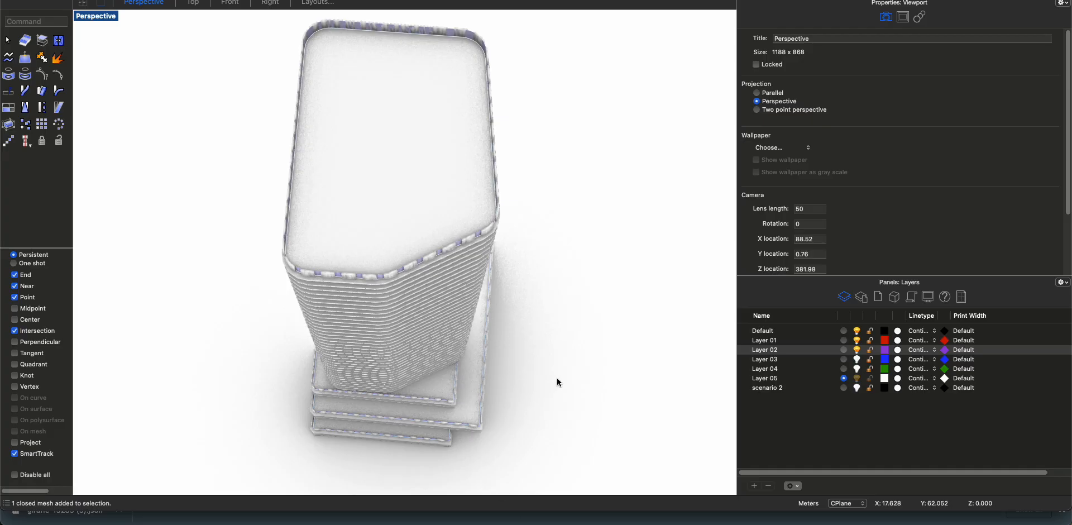
Switch to Rhino, bring up the Grasshopper FACADE definition and move its window clear of the tower
type("Grasshopper")
key("Return")
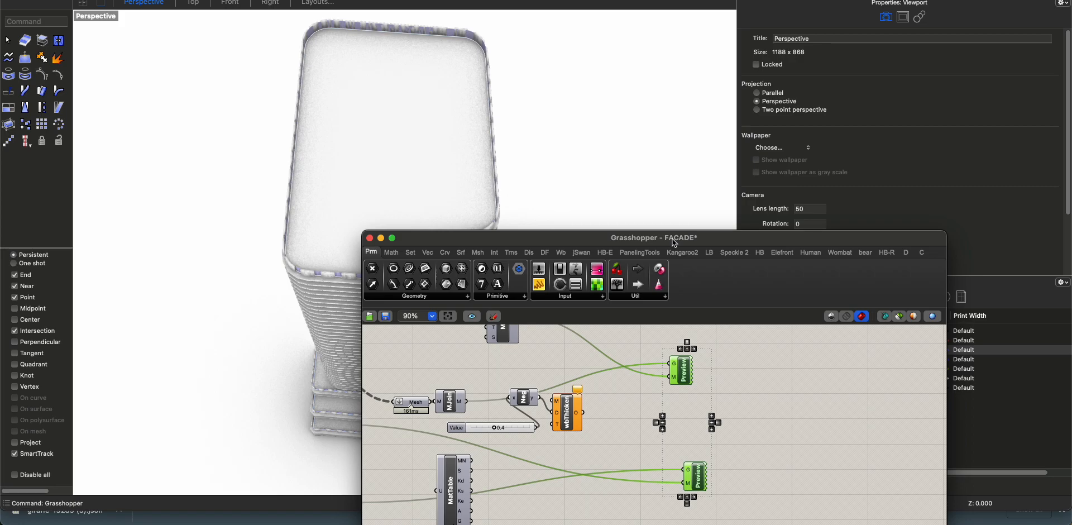
left_click_drag(675, 244, 823, 161)
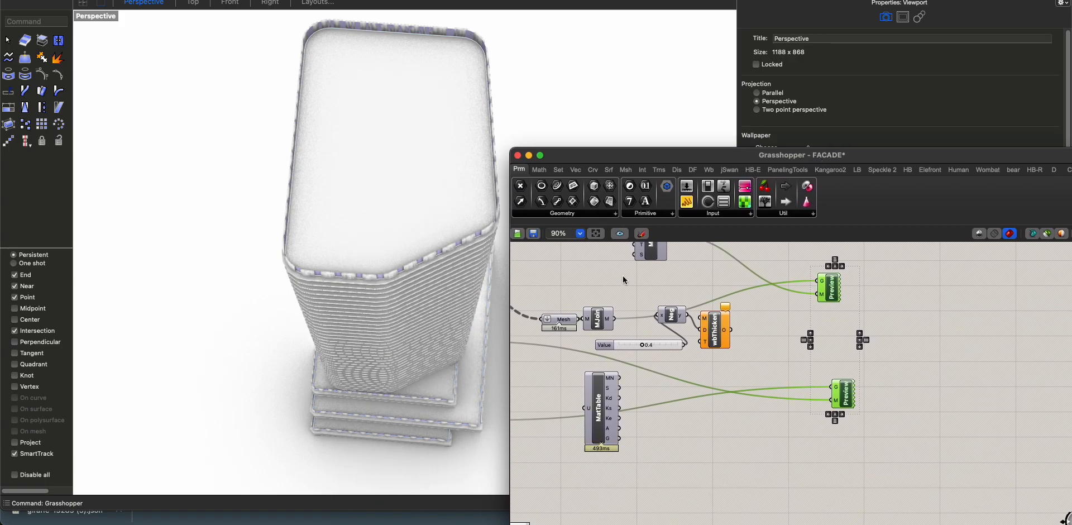
Examine the tower's woven facade in the Perspective viewport, both up close and as a whole from a low angle
left_click(283, 366)
right_click_drag(280, 363, 309, 322)
scroll(306, 333, "down", 3)
scroll(338, 332, "up", 5)
scroll(326, 347, "up", 2)
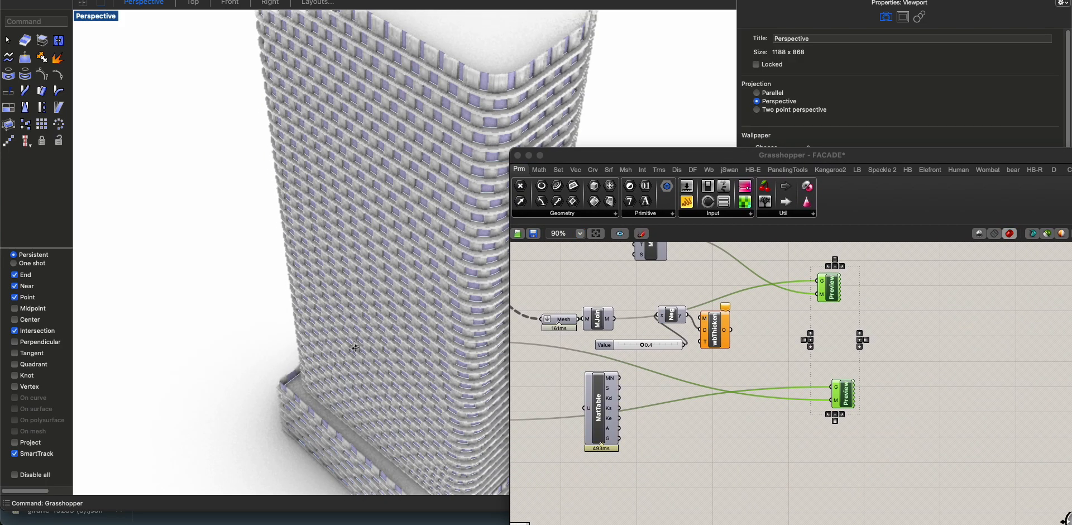
scroll(359, 336, "down", 3)
right_click_drag(360, 347, 465, 350)
scroll(397, 343, "up", 3)
scroll(391, 346, "down", 4)
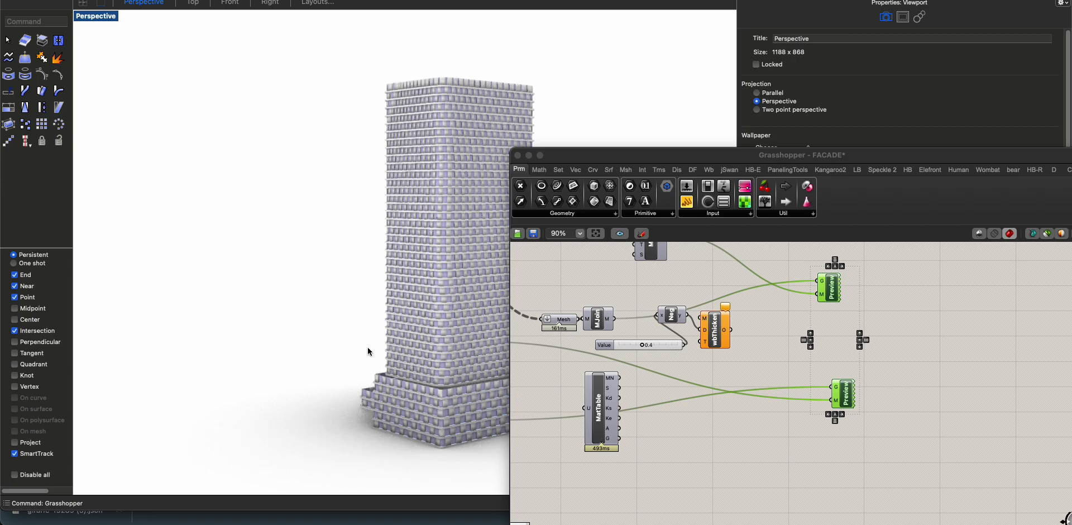
right_click_drag(369, 350, 376, 350)
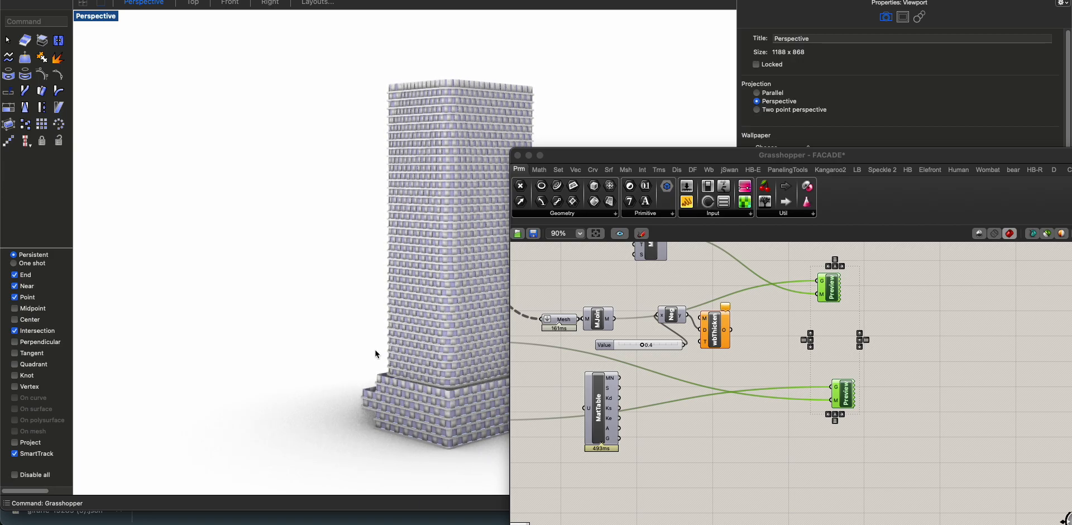